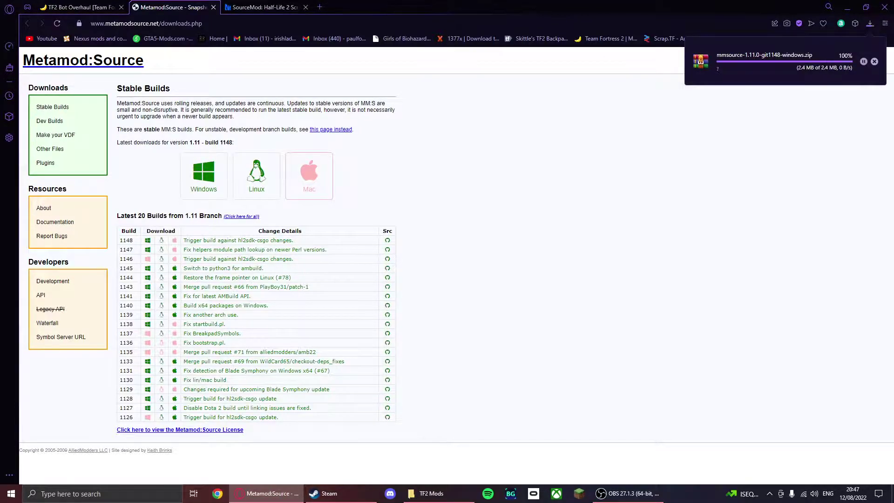
Step: Check the SourceMod download page in its open browser tab
click(263, 7)
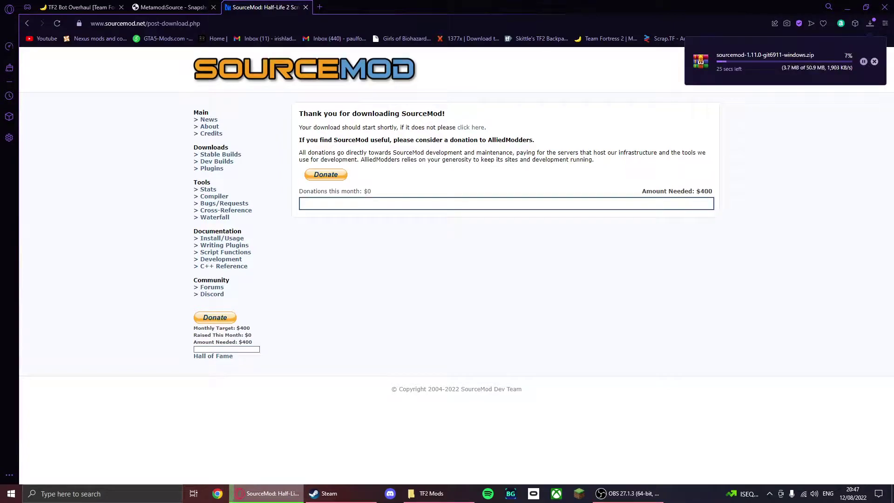
drag(299, 152, 317, 203)
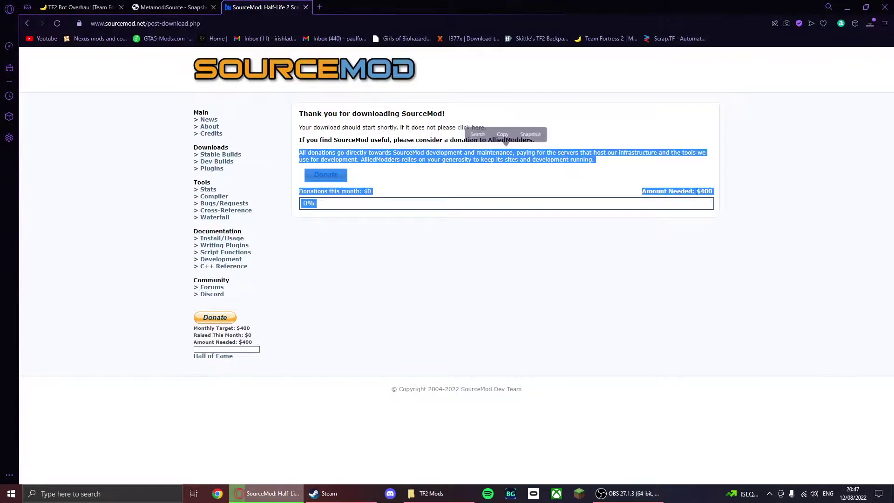
click(364, 191)
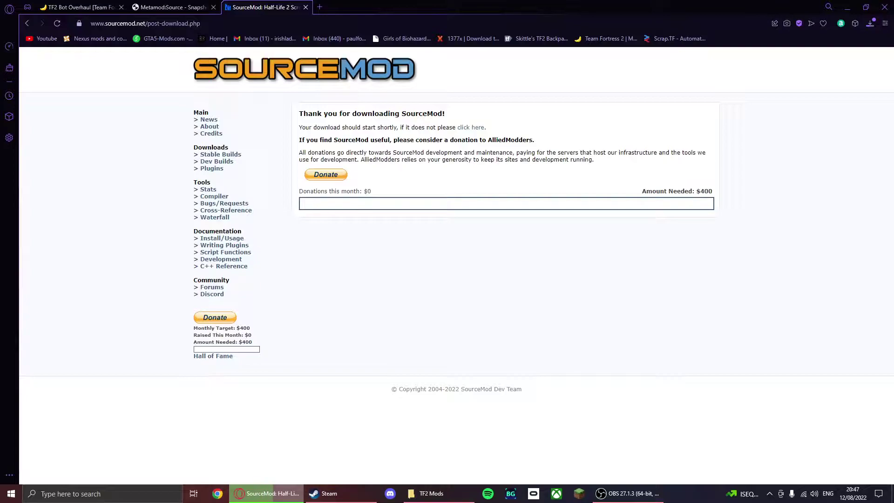
Step: Open the download pages for bot overhaul part 1 and part 2 from the TF2 Bot Overhaul mod page
click(81, 7)
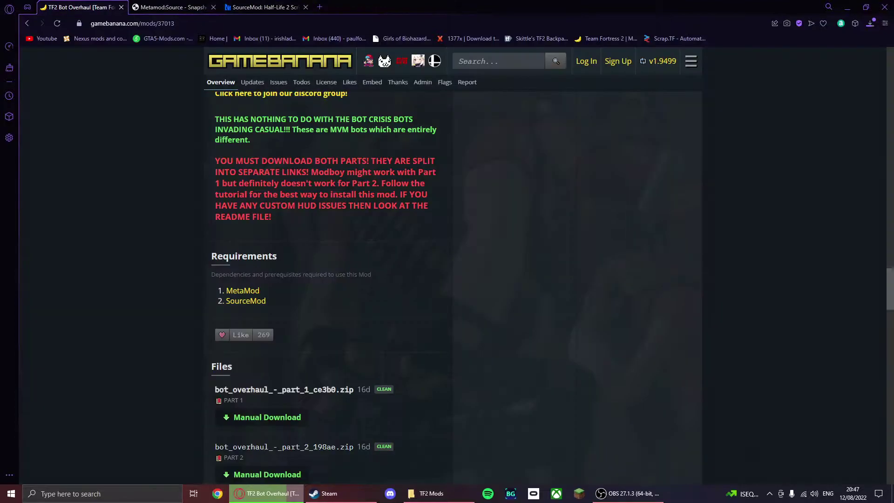
scroll(324, 286, down, 1)
scroll(447, 279, down, 3)
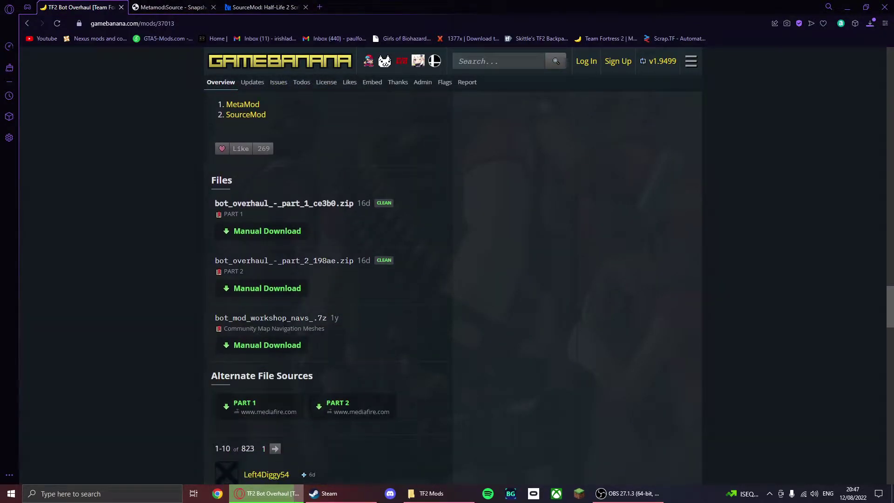
drag(215, 203, 353, 204)
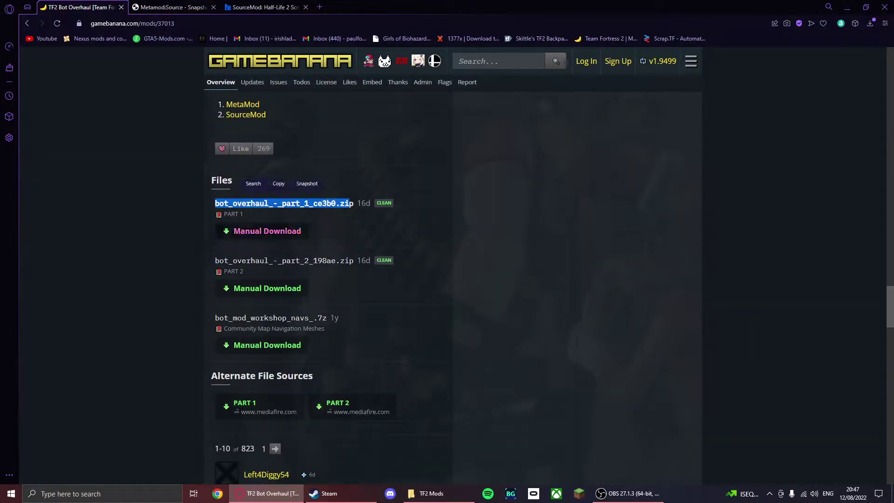
right_click(267, 230)
click(303, 233)
click(266, 288)
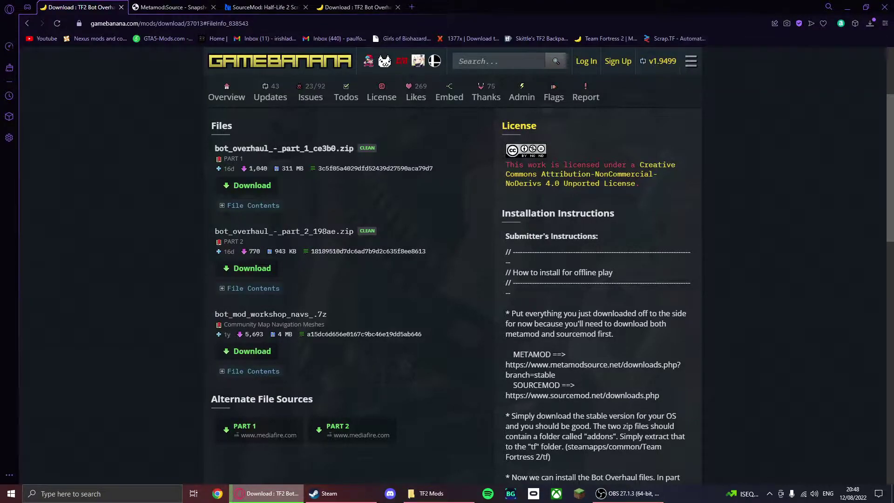
Step: Show the downloaded bot overhaul archive in its Downloads folder from the browser's download list
key(ctrl+j)
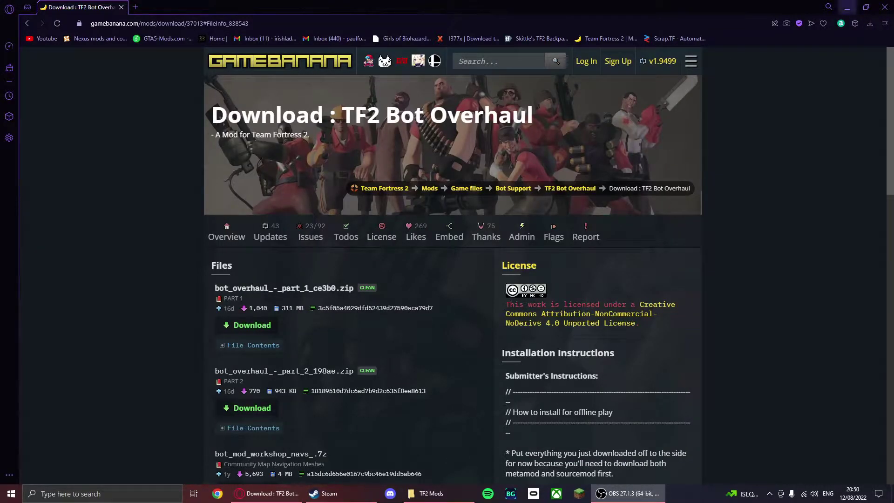
click(869, 23)
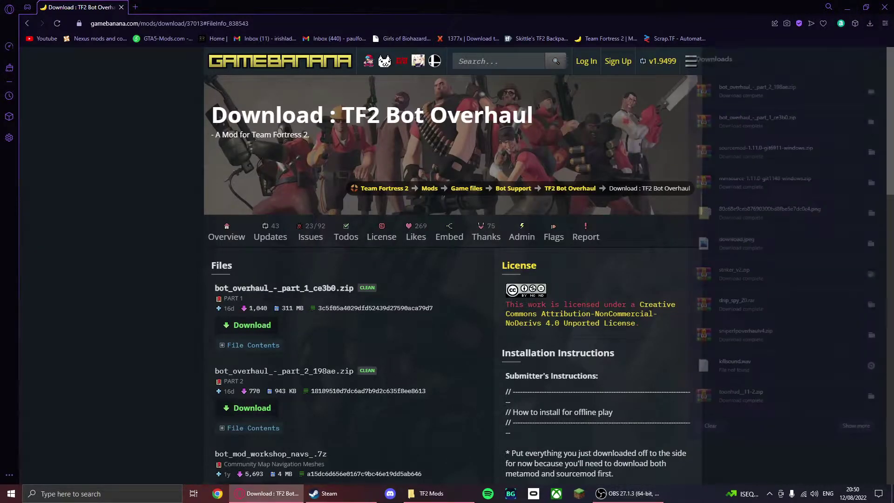
click(874, 86)
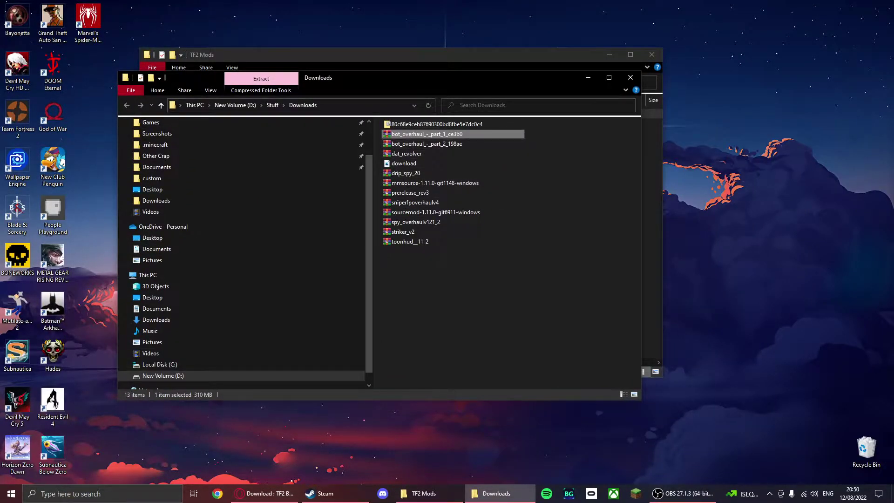
Step: Open the bot overhaul part 1, part 2, mmsource and sourcemod archives in WinRAR, dismissing the licence reminders
key(Return)
key(Escape)
double_click(426, 144)
drag(419, 78, 512, 61)
double_click(526, 179)
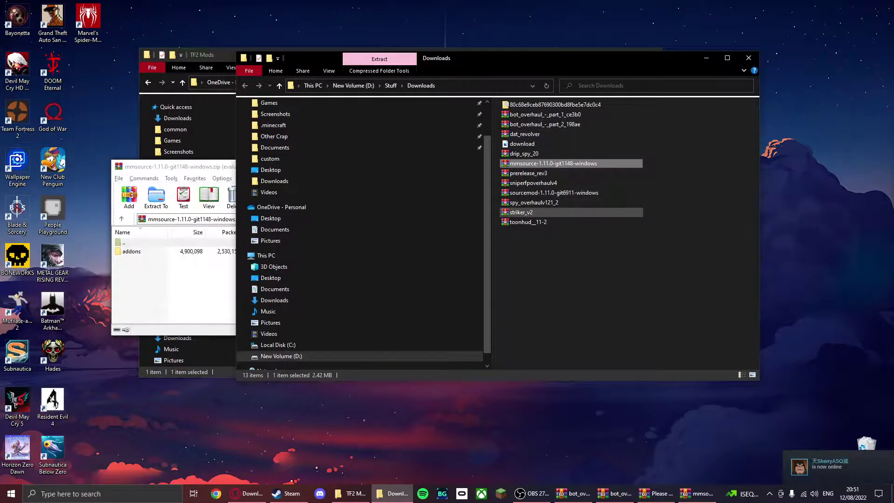
double_click(554, 192)
key(Escape)
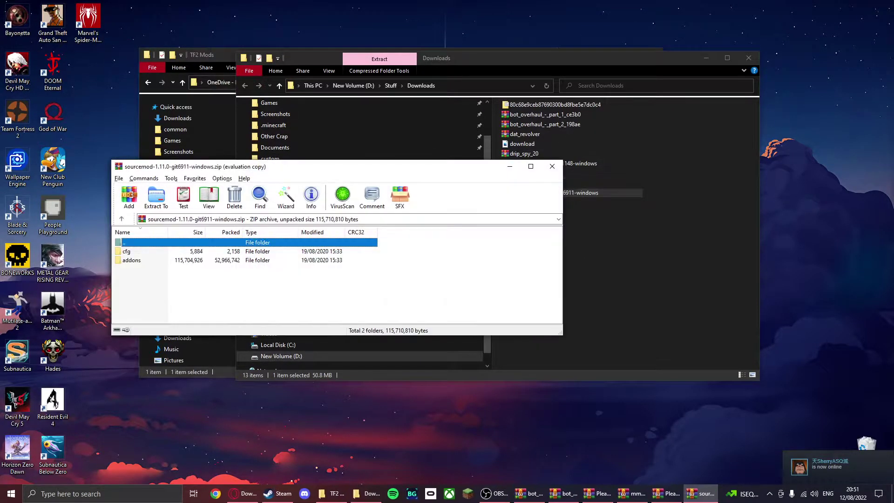
Step: Minimise the Downloads folder and browse the other Explorer window to the Team Fortress 2 folder in steamapps\common
click(706, 58)
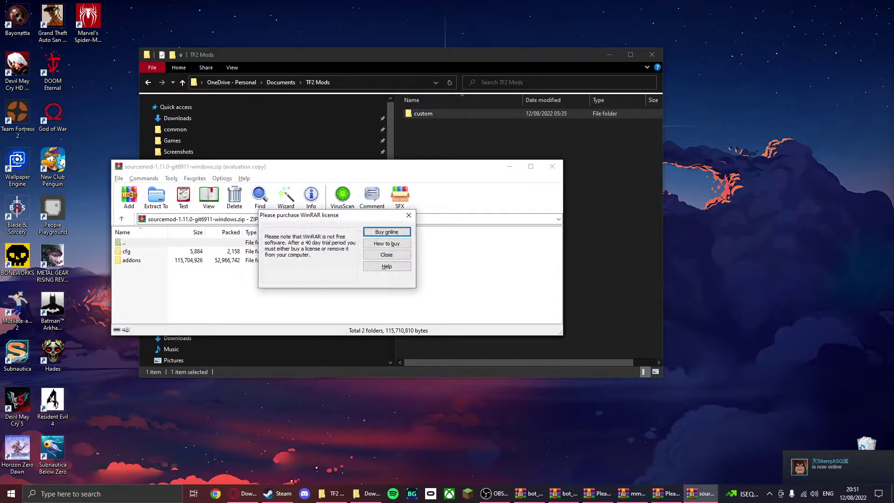
key(Escape)
click(369, 56)
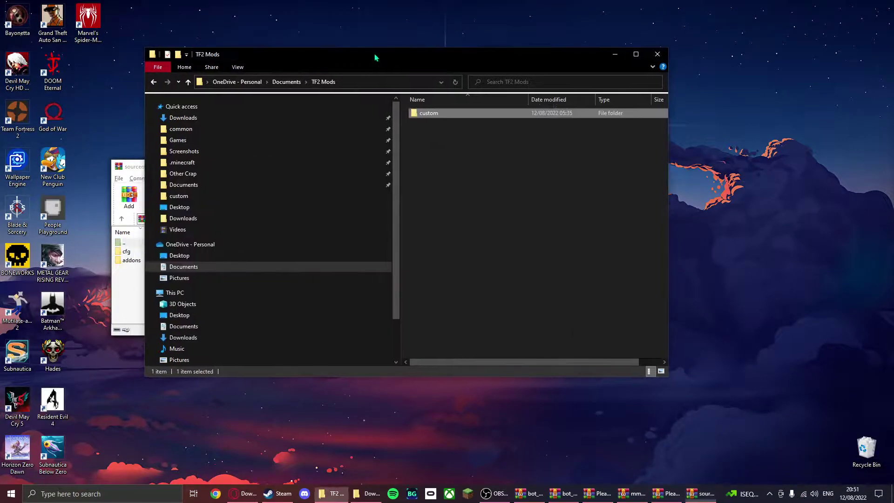
drag(369, 56, 434, 37)
click(239, 111)
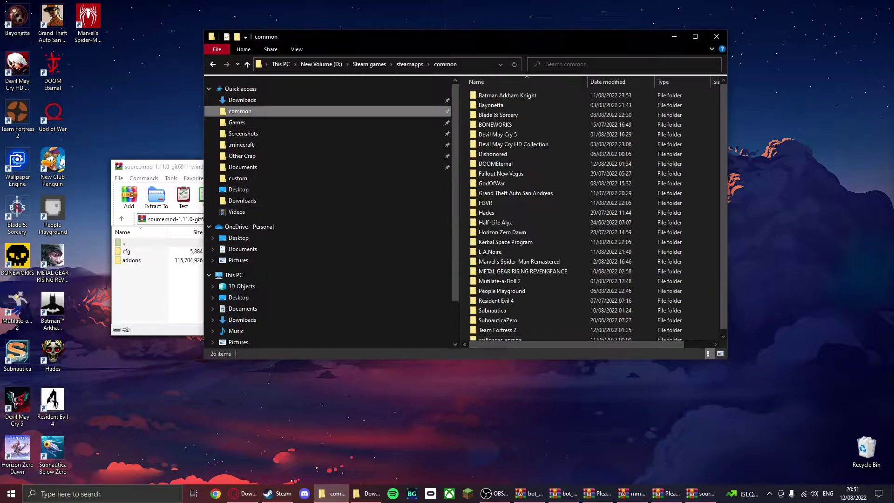
double_click(497, 330)
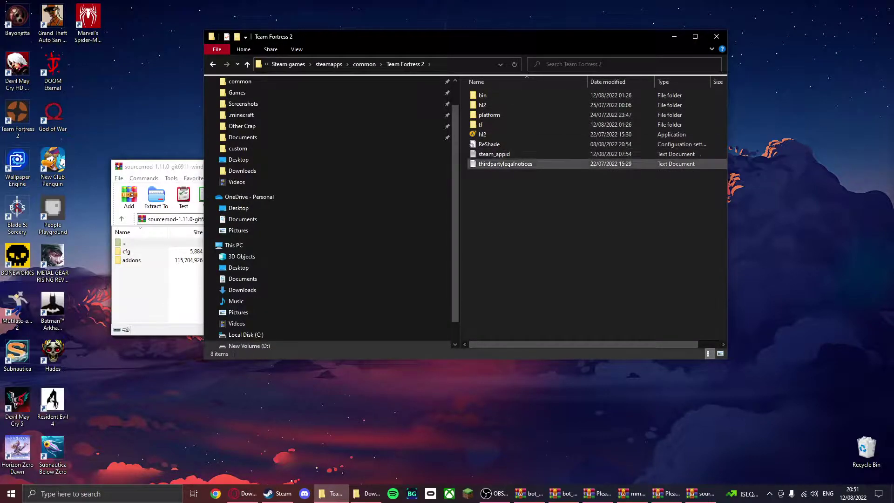
Step: Open Team Fortress 2's local files from the Steam library and minimise Steam
key(alt+Tab)
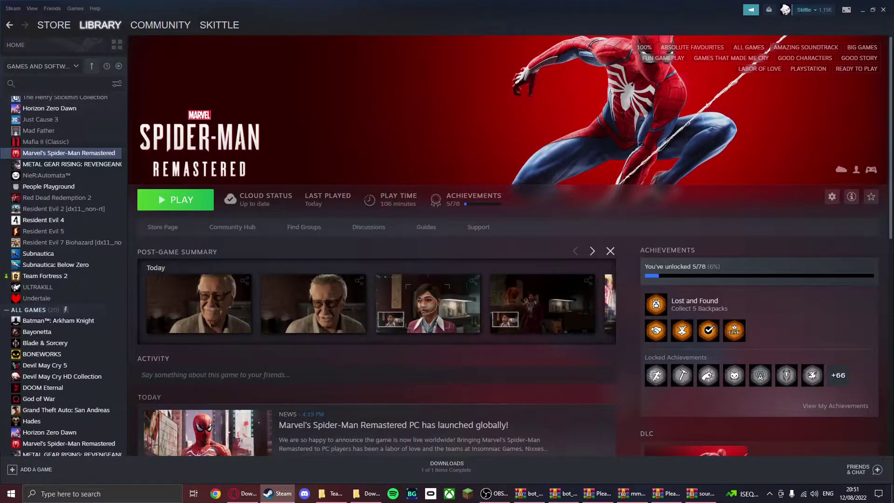
click(45, 276)
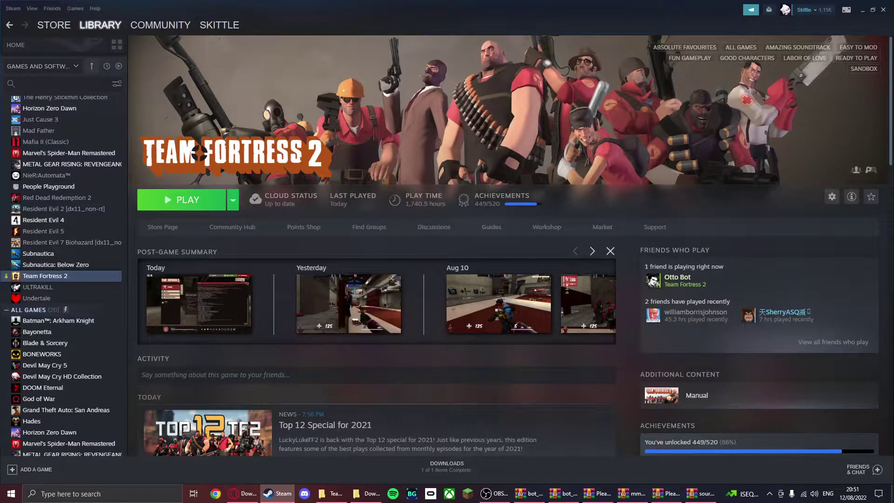
right_click(74, 276)
mouse_move(103, 334)
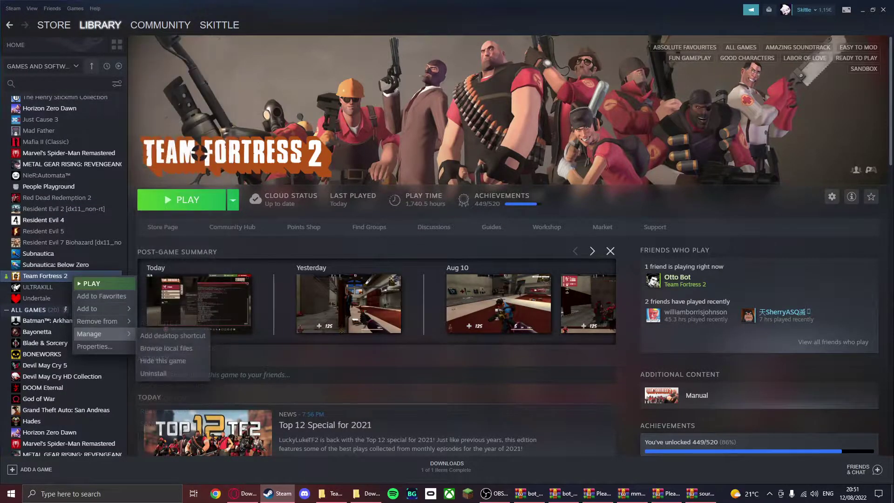
click(166, 348)
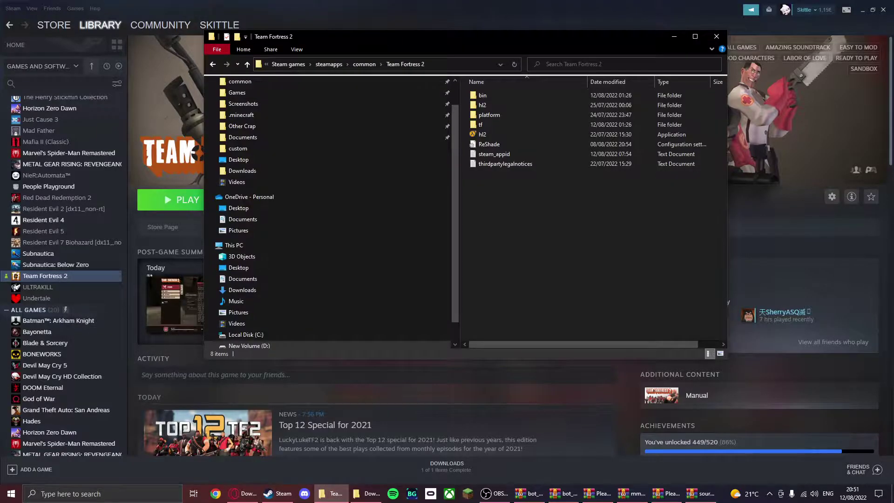
click(862, 10)
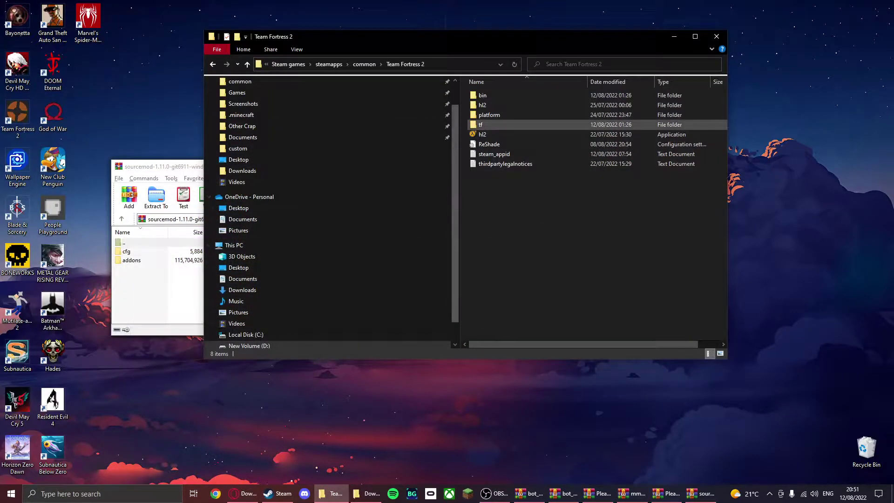
Step: Extract the cfg and addons folders from the sourcemod archive into Team Fortress 2's tf folder
double_click(480, 124)
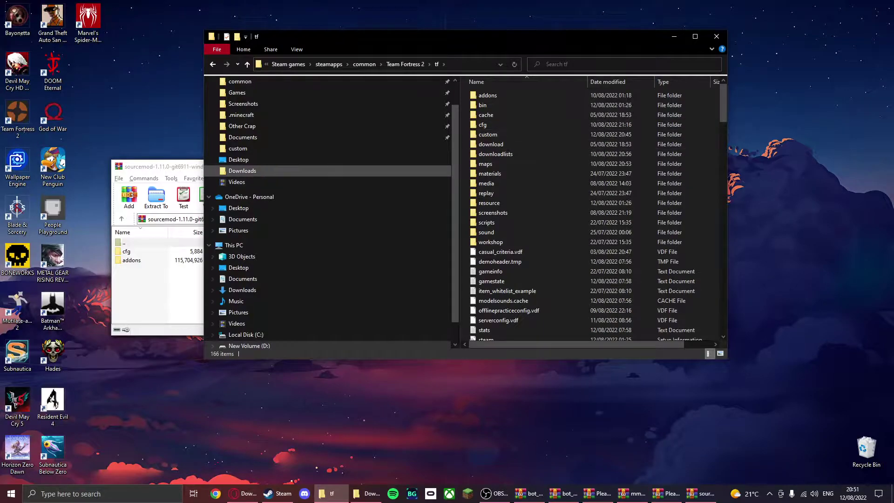
drag(172, 167, 163, 195)
drag(126, 311, 526, 140)
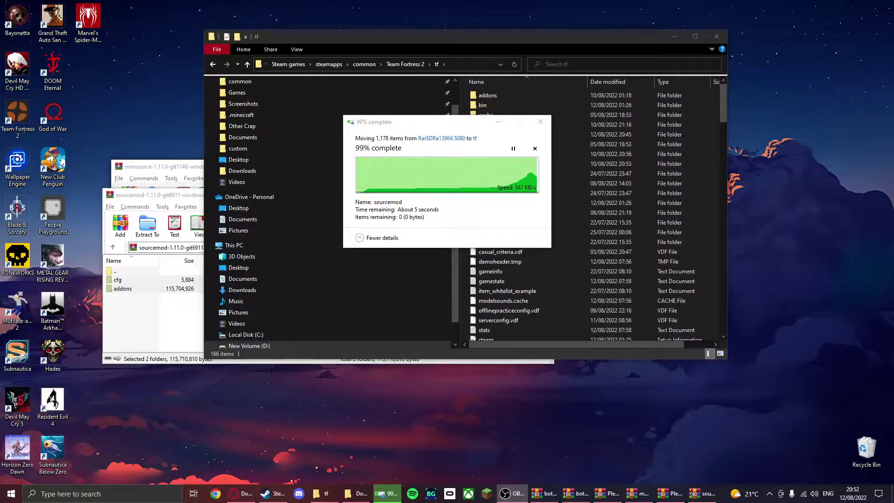
Step: Extract the addons folder from the mmsource archive into the tf folder, replacing the files with the same names
click(157, 169)
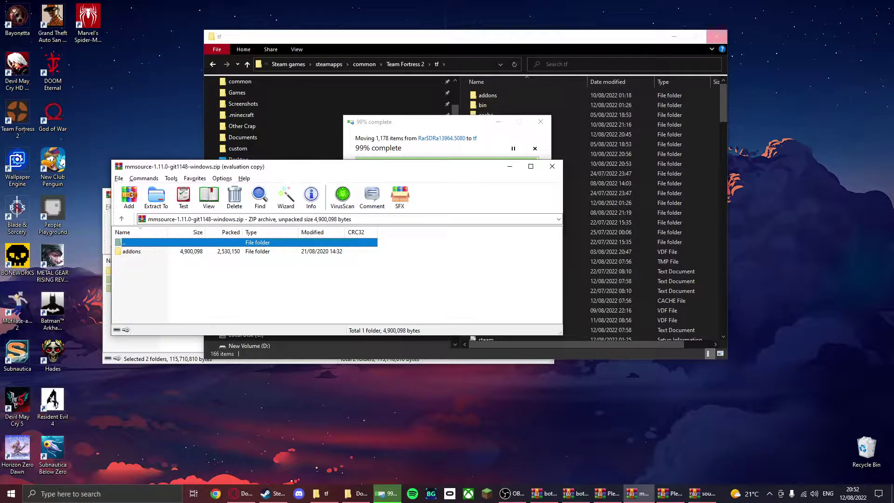
key(alt+Tab)
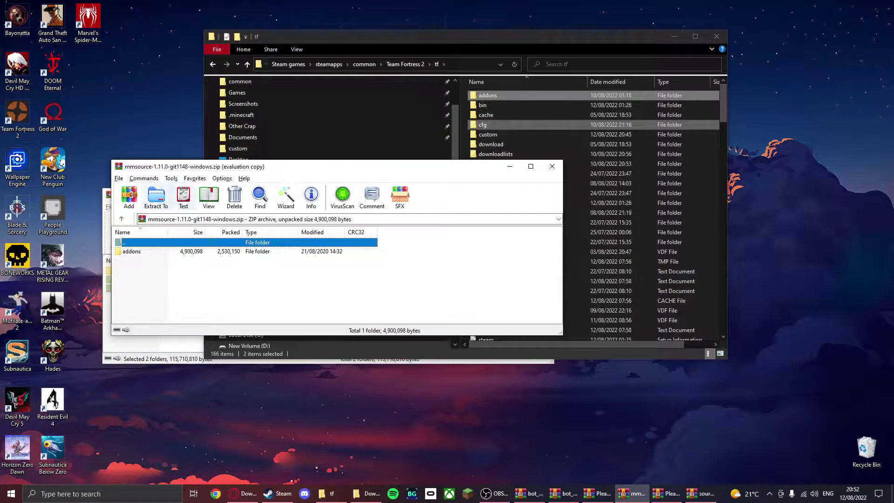
drag(132, 251, 591, 105)
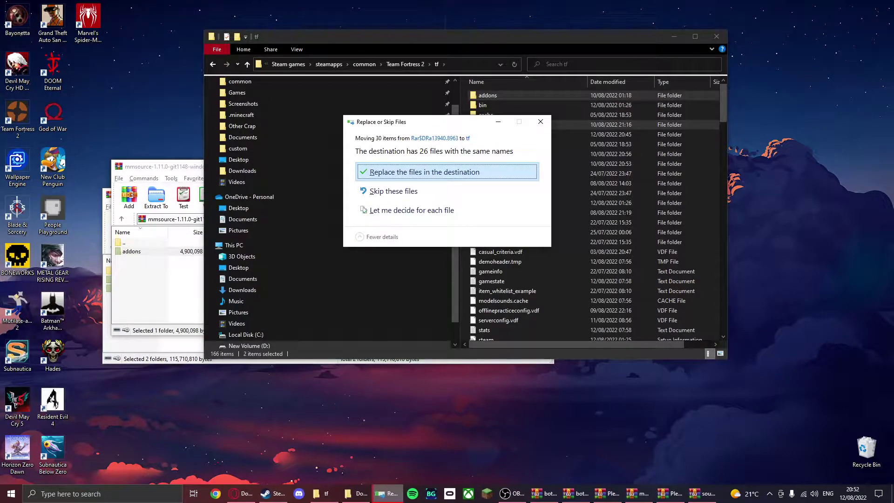
click(448, 172)
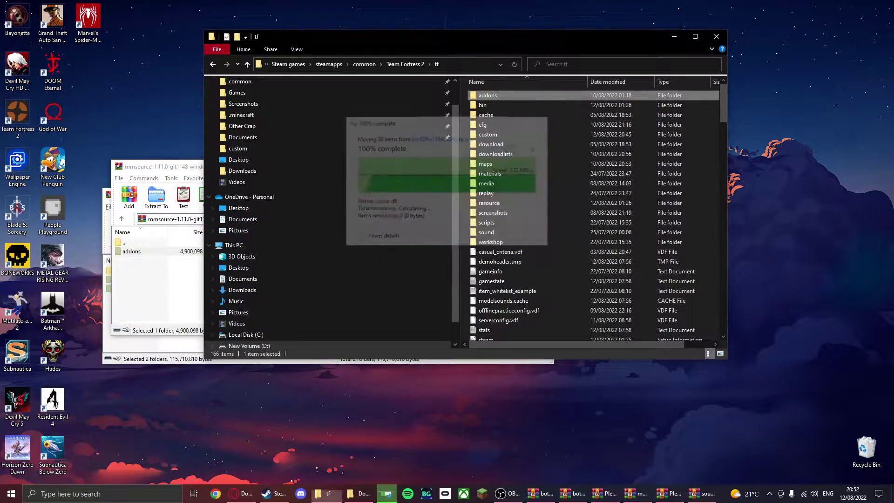
Step: Close the mmsource and sourcemod archives and move the bot overhaul part 2 archive window aside
click(158, 166)
click(552, 165)
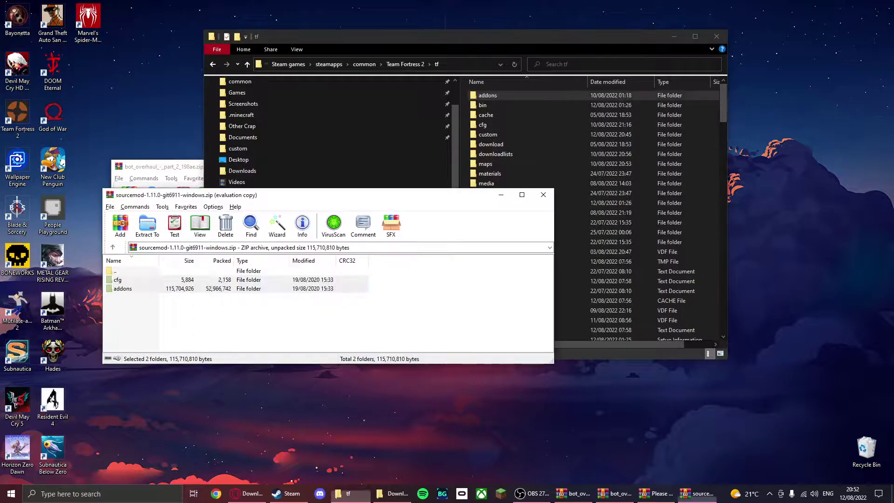
drag(279, 166, 610, 185)
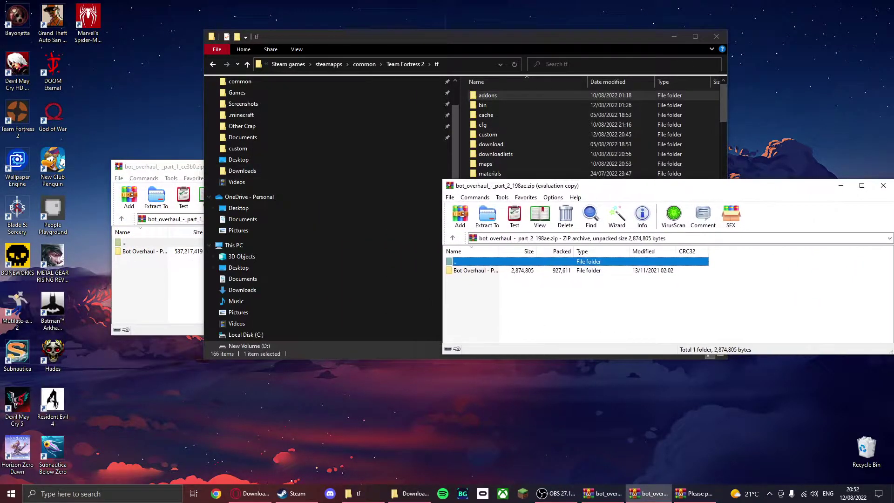
Step: Extract the custom folder from Part 1 Files in the bot overhaul part 1 archive into the tf folder, and close the archive
click(279, 167)
double_click(218, 251)
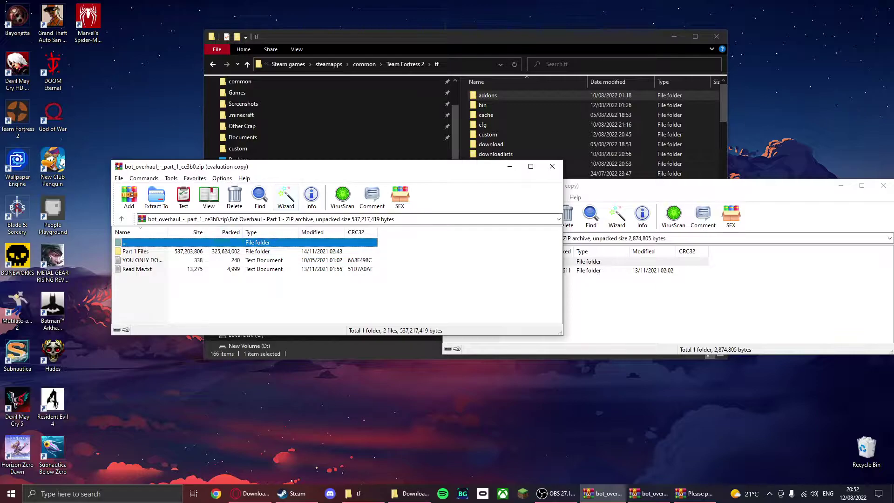
key(Down)
key(Return)
key(Down)
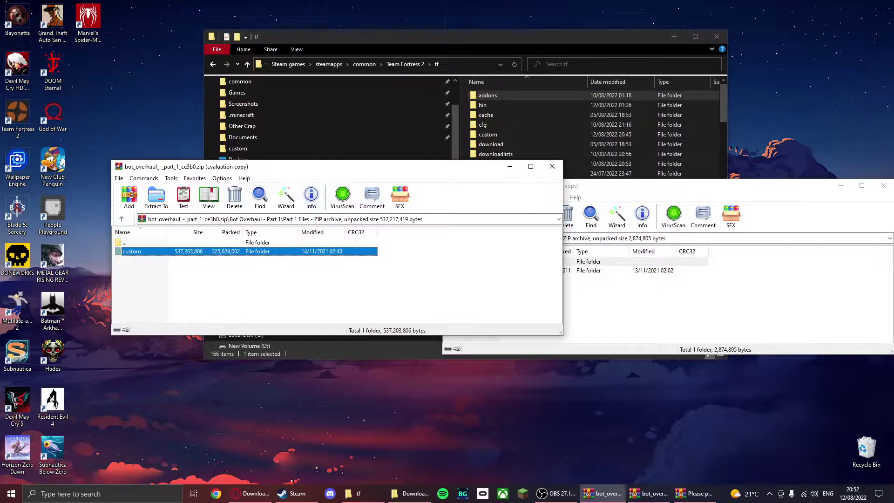
key(alt+w)
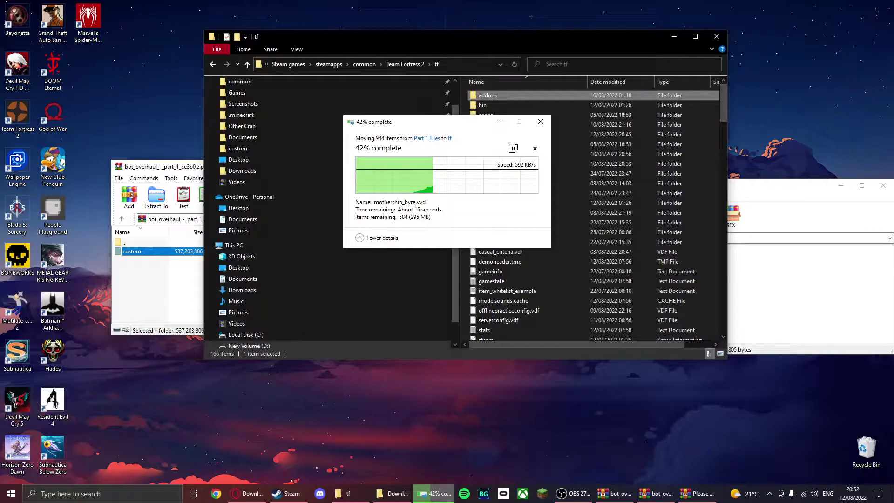
click(158, 286)
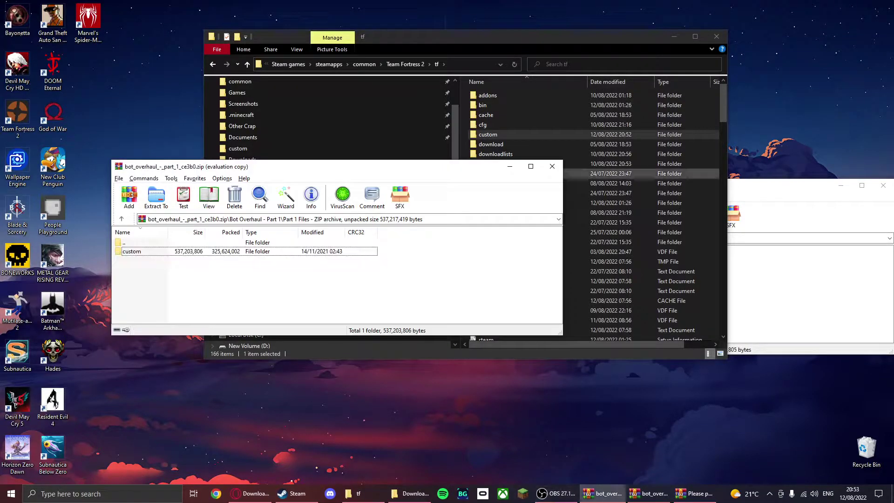
click(552, 166)
Step: Extract the addons folder from Part 2 Files in the bot overhaul part 2 archive into the tf folder, replacing existing files
click(768, 280)
drag(605, 185, 274, 216)
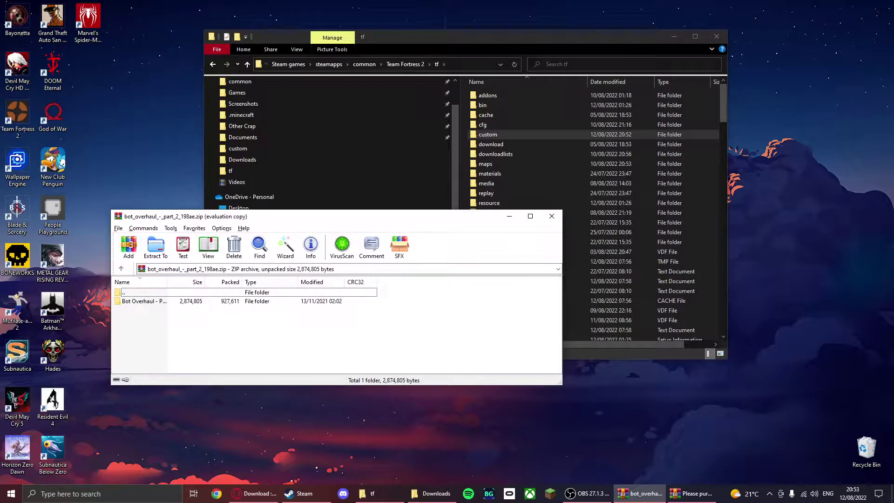
double_click(144, 301)
key(Down)
key(Down)
key(Return)
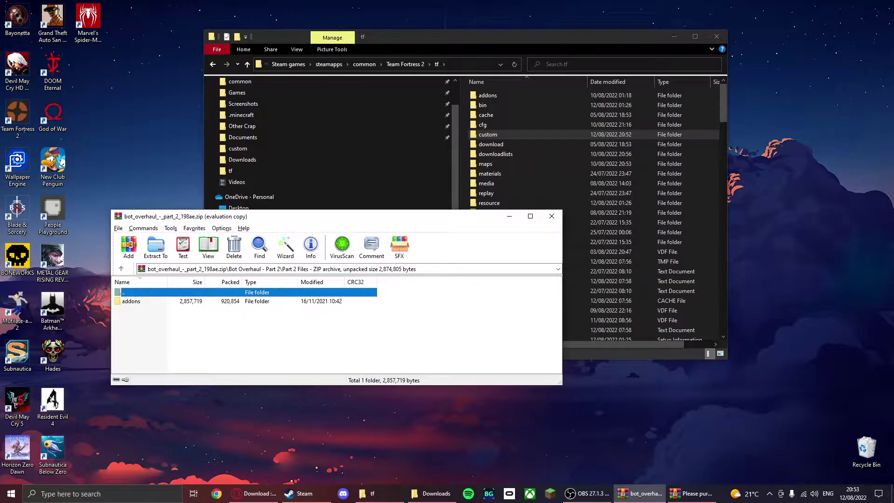
key(Down)
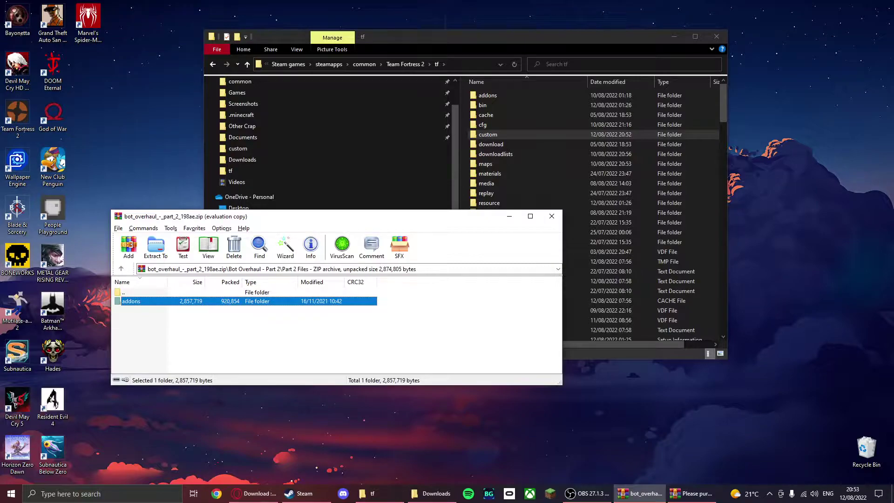
key(alt+Tab)
key(ctrl+v)
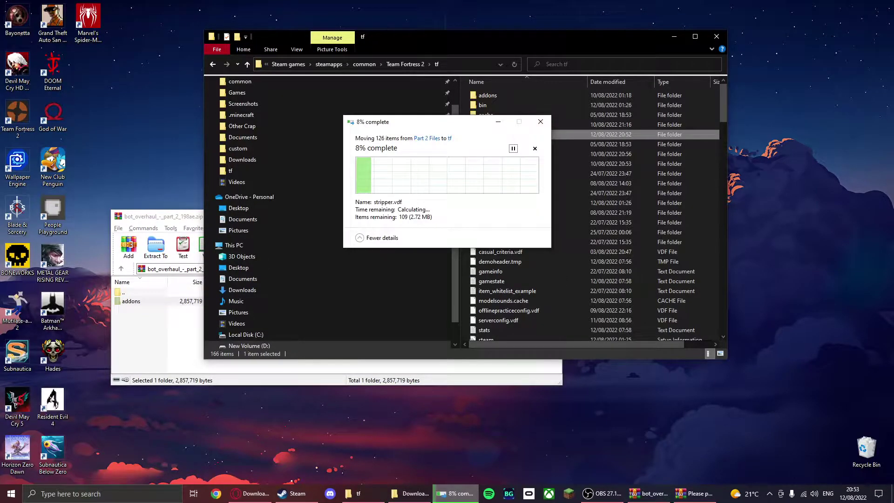
key(Return)
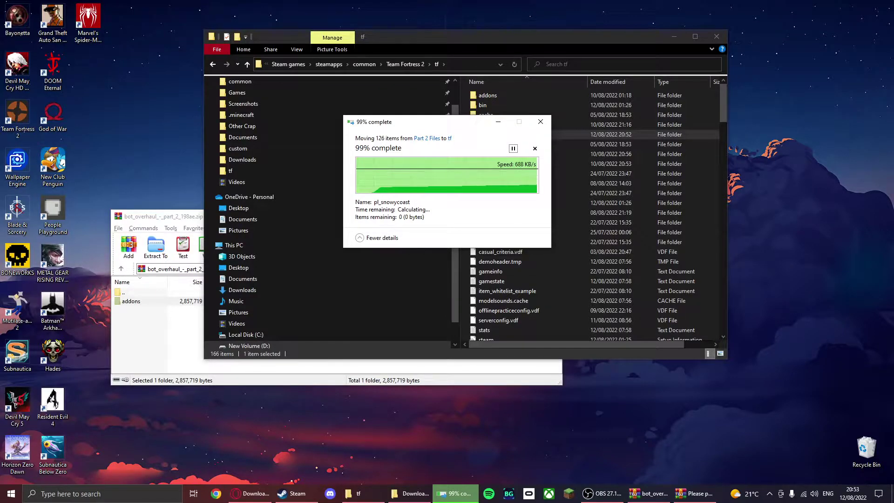
Step: Go back up from Part 2 Files and open the Desktop Shortcuts folder in the bot overhaul part 2 archive
double_click(123, 292)
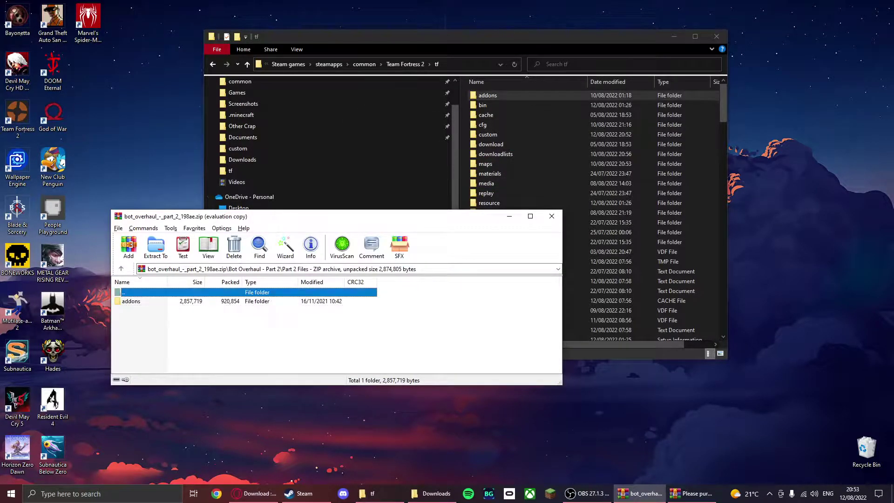
click(143, 318)
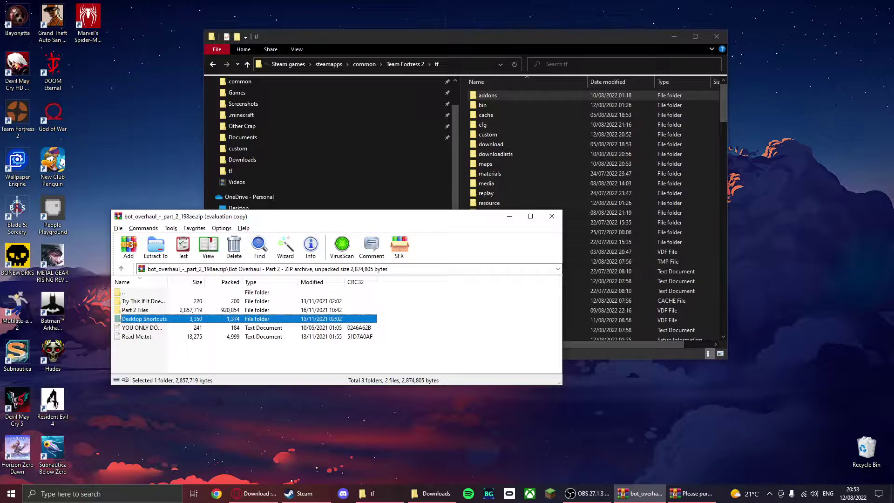
key(Return)
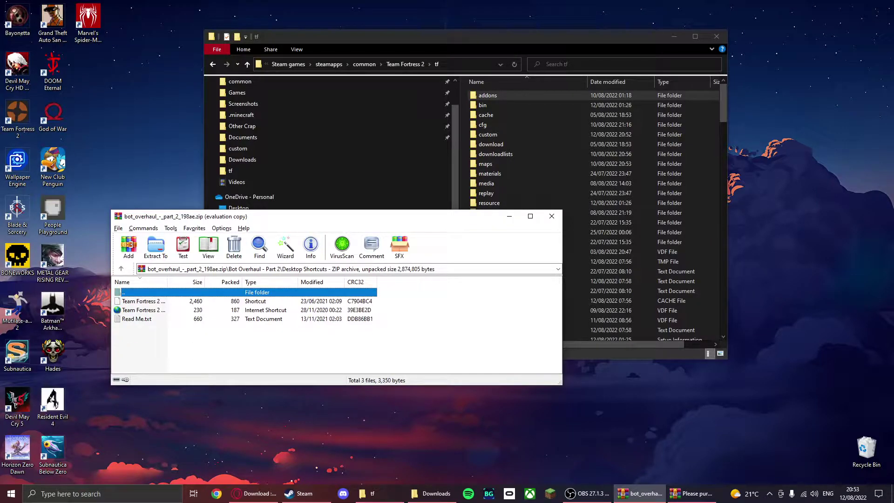
Step: Create a folder named TF2 Shortcuts inside the Team Fortress 2 folder
right_click(143, 108)
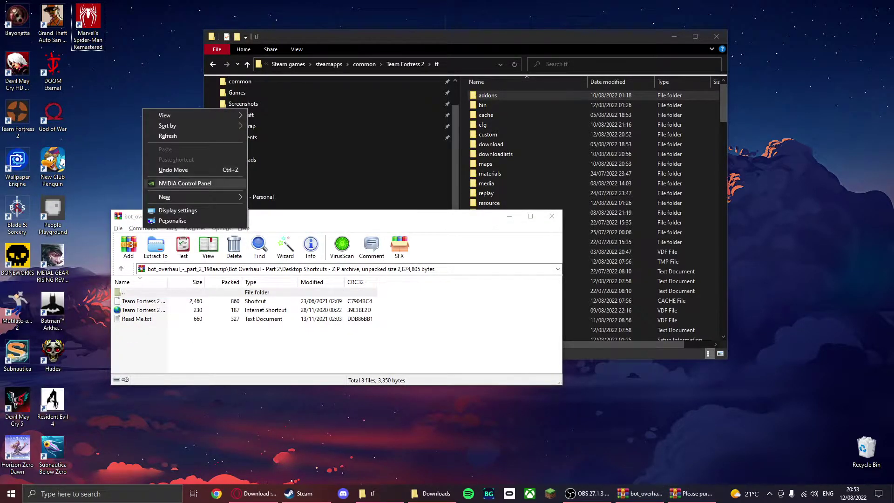
mouse_move(177, 197)
click(364, 36)
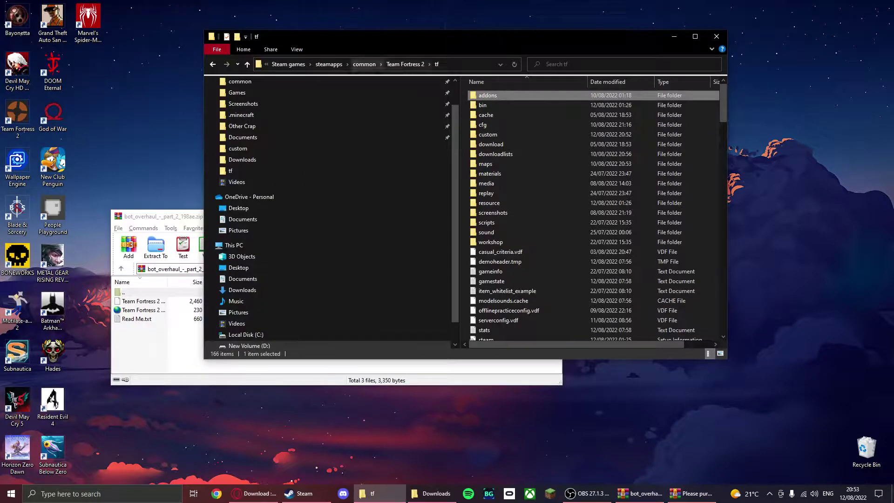
click(405, 64)
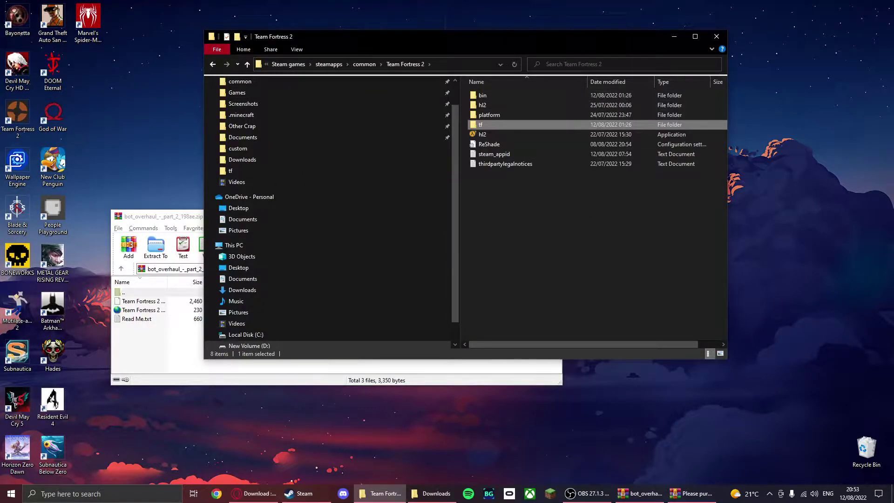
right_click(559, 249)
mouse_move(580, 362)
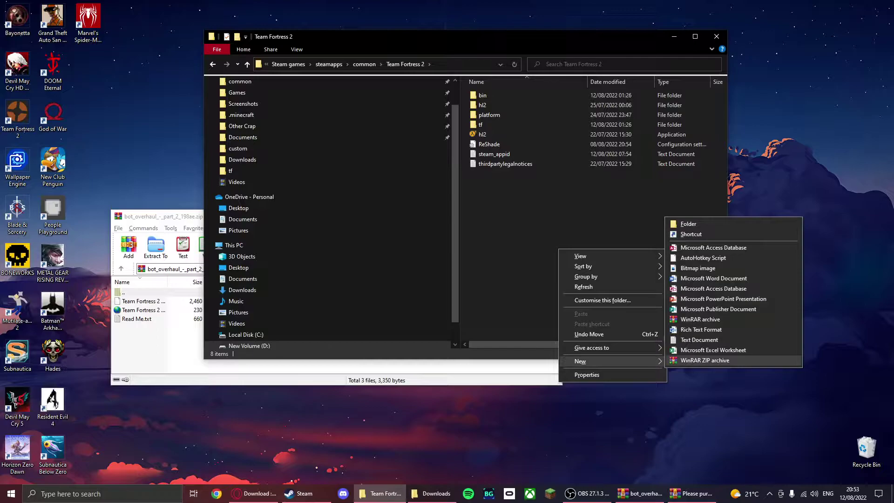
click(684, 223)
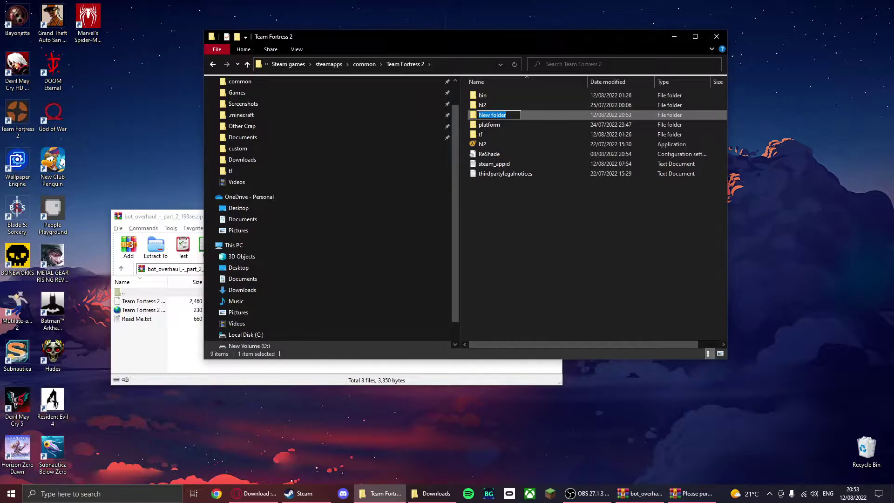
text(TF2 Shortcuts)
key(Return)
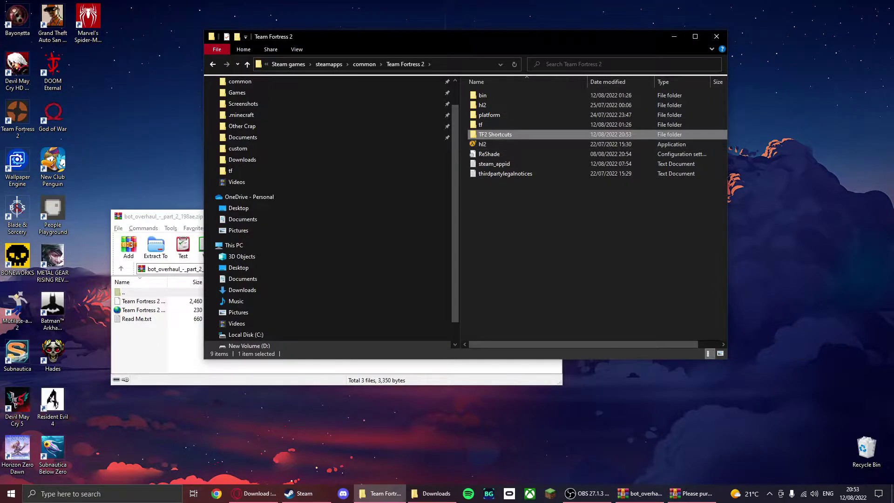
Step: Extract the two Team Fortress 2 shortcuts, without Read Me.txt, from the archive into the TF2 Shortcuts folder
key(Return)
key(alt+Tab)
drag(396, 312, 322, 301)
drag(288, 302, 582, 154)
click(582, 154)
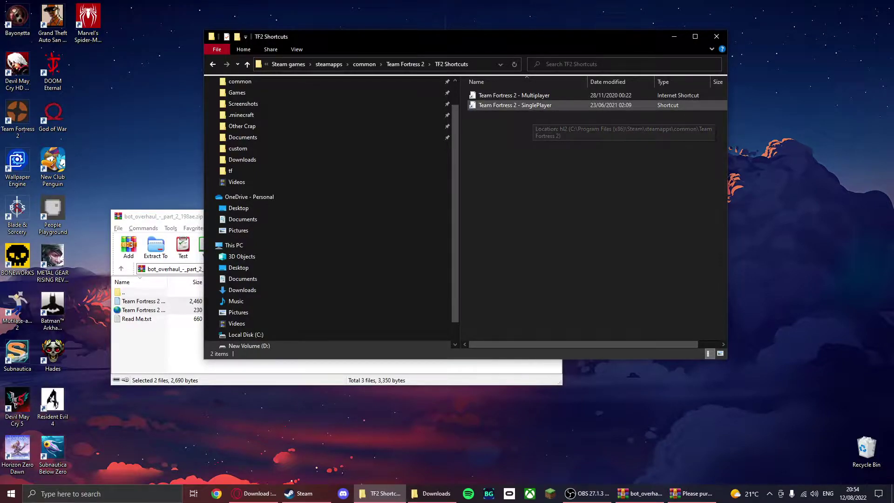
Step: Open the properties of the Team Fortress 2 - SinglePlayer shortcut and check its Start in path
click(521, 106)
right_click(525, 106)
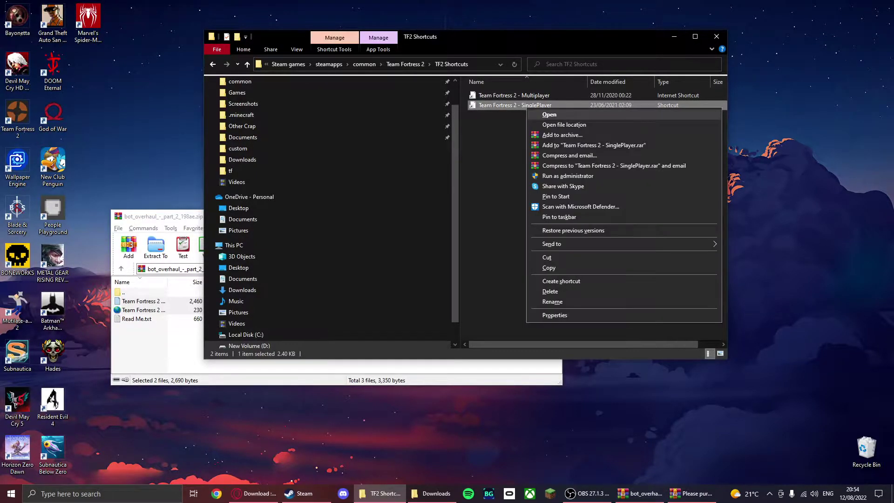
click(547, 315)
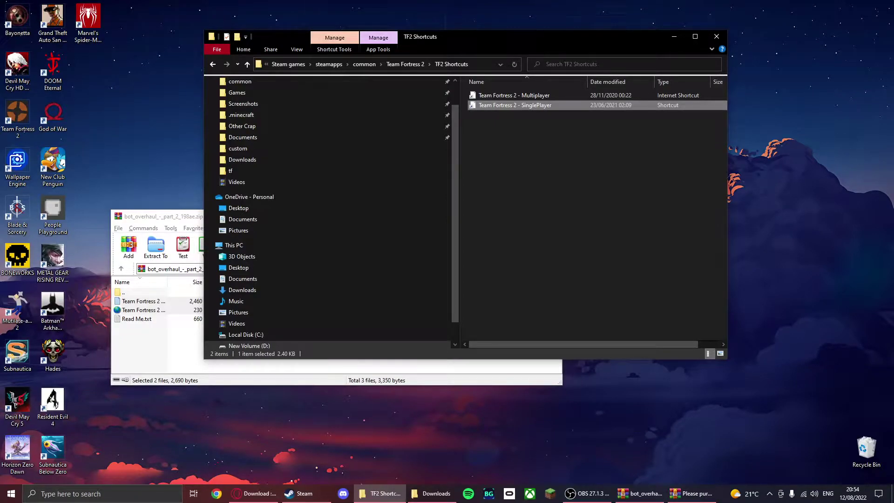
drag(582, 114, 482, 89)
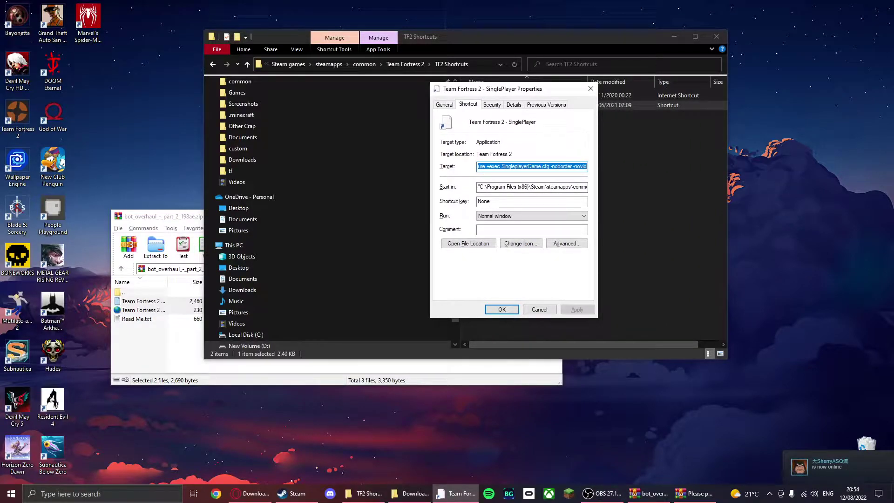
drag(480, 186, 594, 186)
click(584, 187)
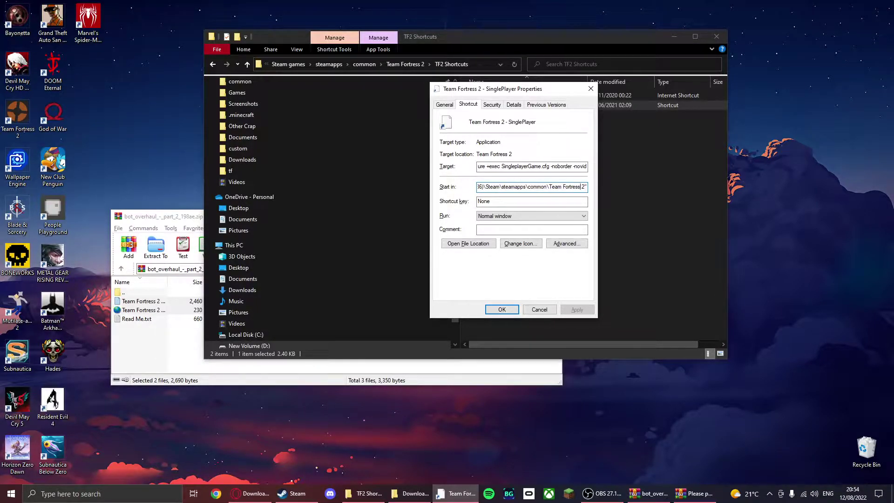
Step: Copy the path of the Team Fortress 2 installation folder from the second File Explorer window and minimize that window
click(410, 493)
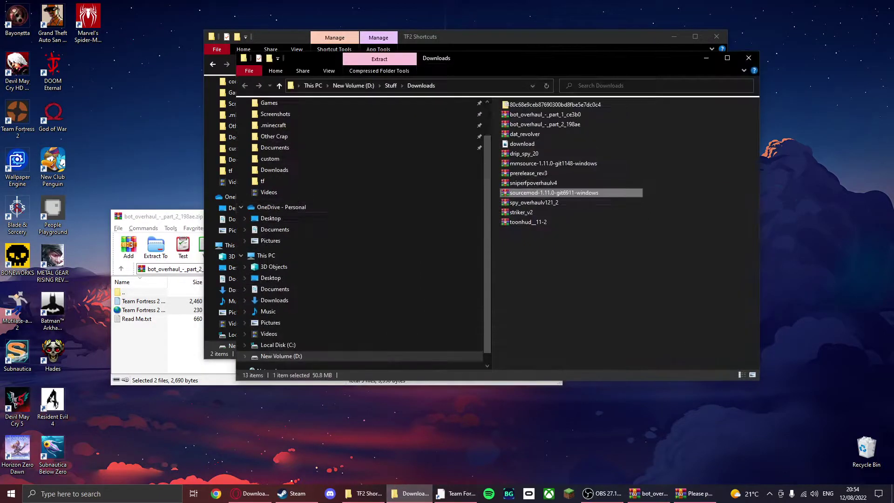
click(270, 159)
click(437, 85)
click(494, 86)
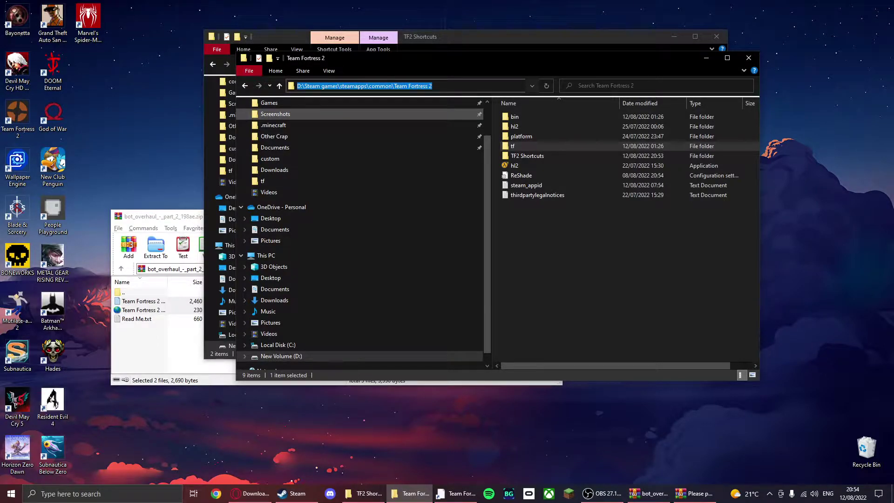
click(706, 58)
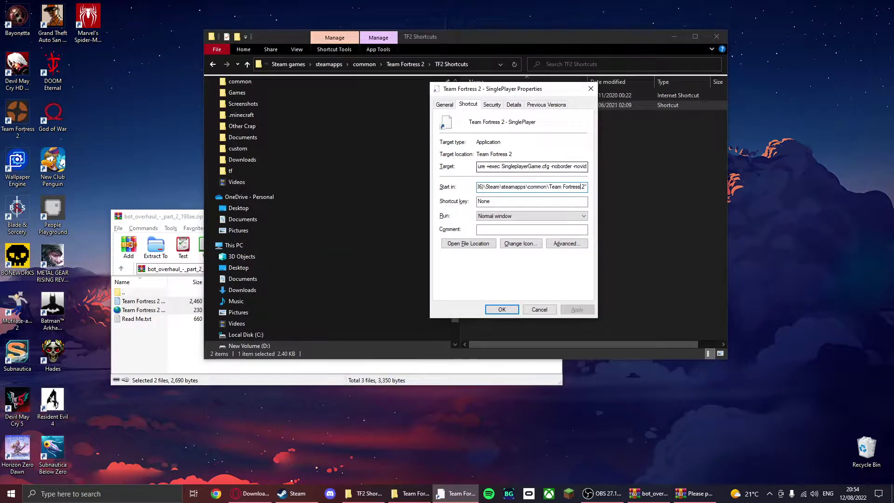
Step: Set the shortcut's Start in path to "D:\Steam games\steamapps\common\Team Fortress 2", keeping the quotation marks
drag(585, 186, 478, 186)
key(shift+Right)
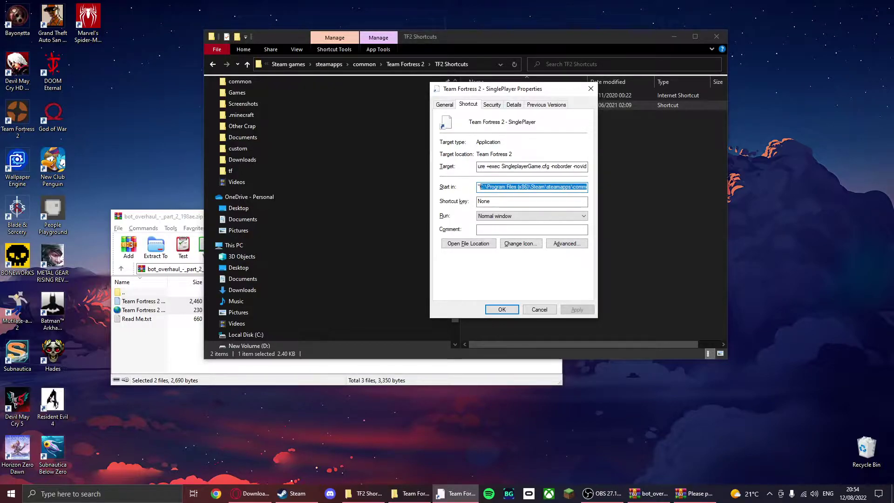
key(ctrl+v)
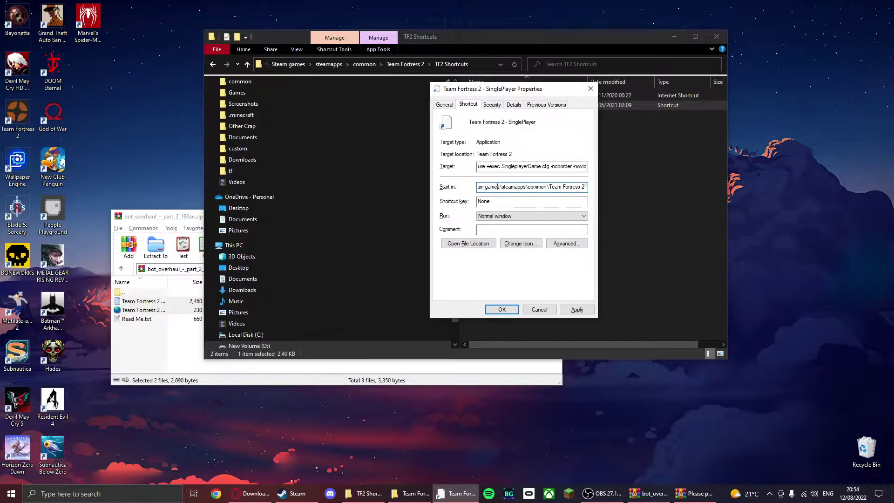
key(Home)
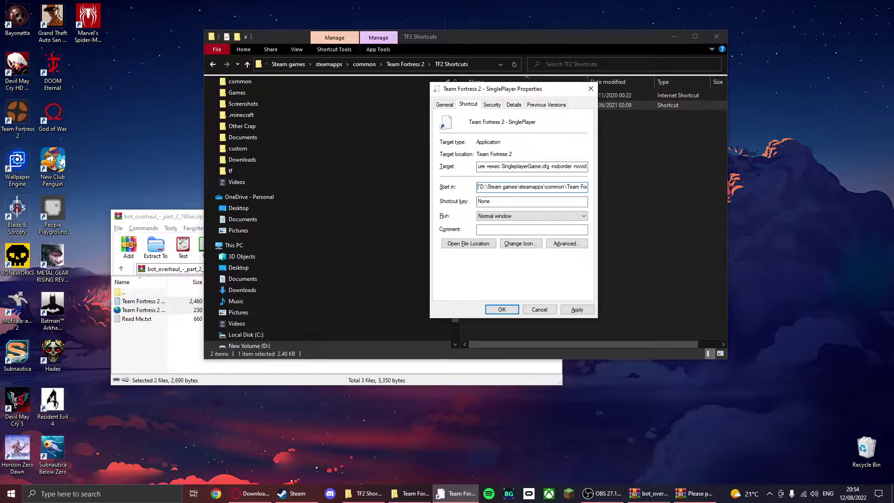
key(End)
text(")
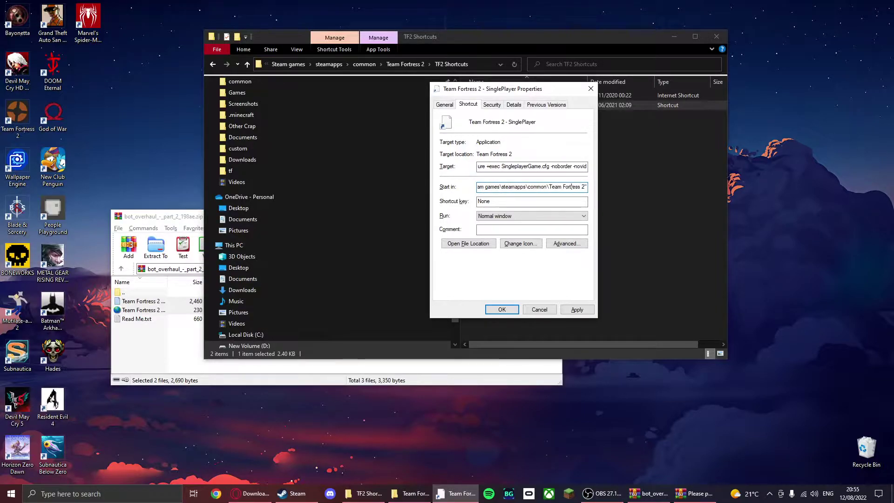
Step: Replace the folder path before \hl2.exe in the shortcut's Target with D:\Steam games\steamapps\common\Team Fortress 2, and apply the changes
click(492, 166)
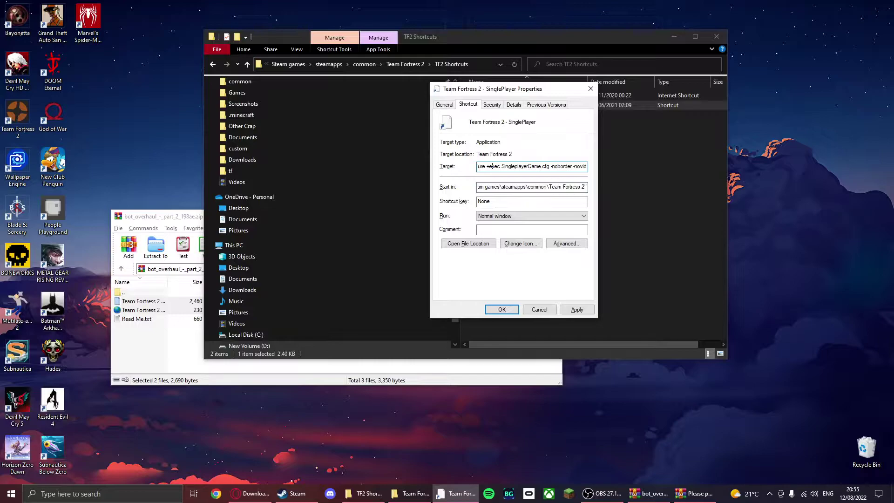
key(shift+Home)
drag(539, 166, 535, 166)
key(shift+Right)
key(shift+Right)
key(shift+Right)
click(480, 166)
click(480, 166)
drag(480, 166, 540, 166)
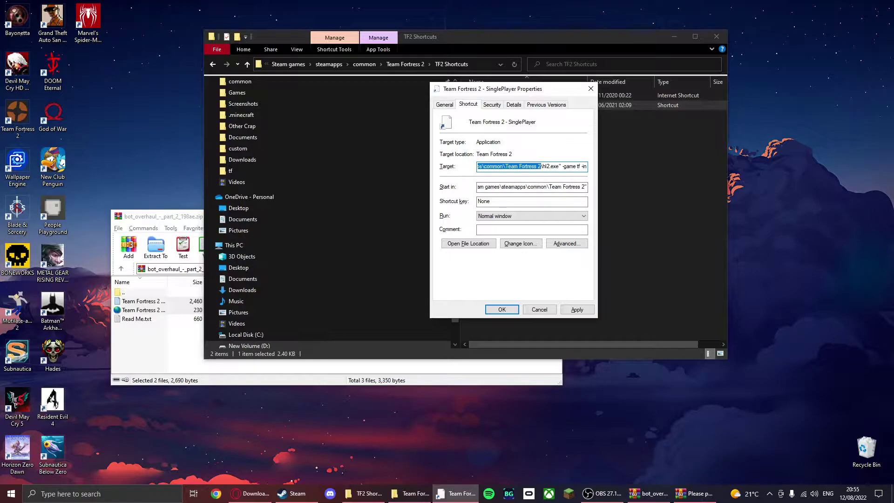
key(ctrl+v)
key(ctrl+a)
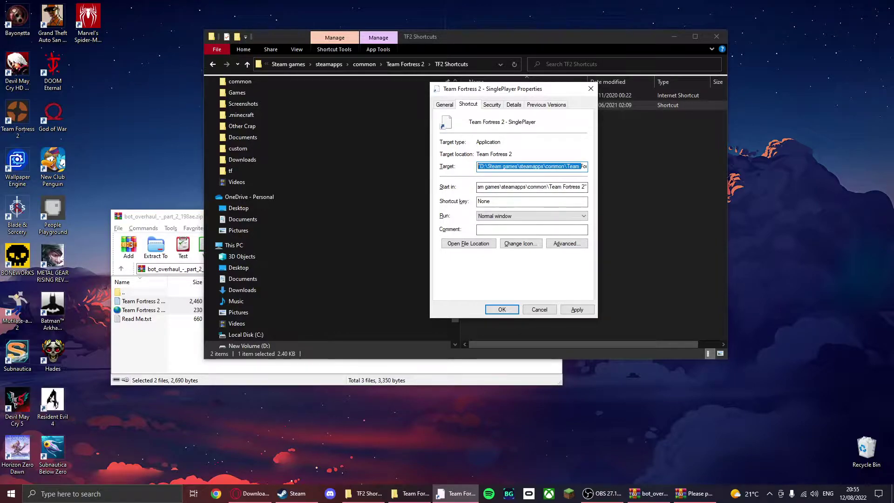
click(577, 309)
click(502, 309)
Step: Close the bot overhaul part 2 archive and the WinRAR purchase reminder
click(502, 366)
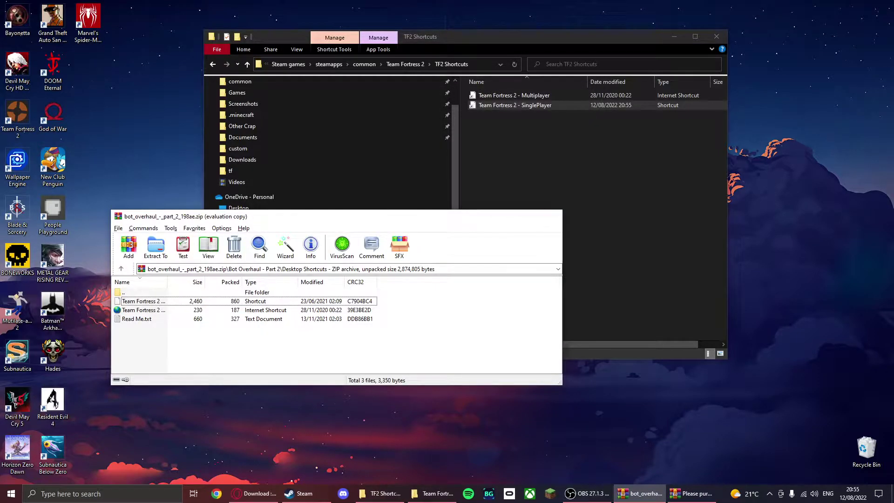
click(552, 216)
click(552, 210)
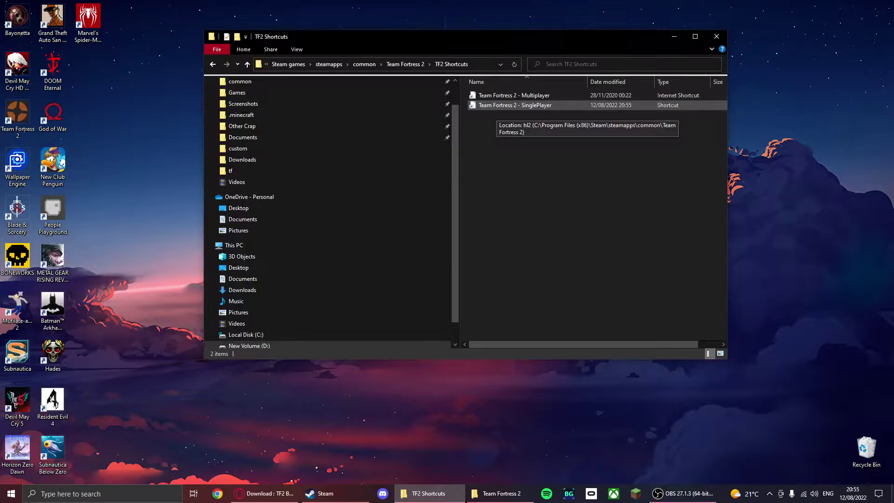
Step: Launch Team Fortress 2 with the SinglePlayer shortcut and select The Badlands in the TF Missions list
click(496, 106)
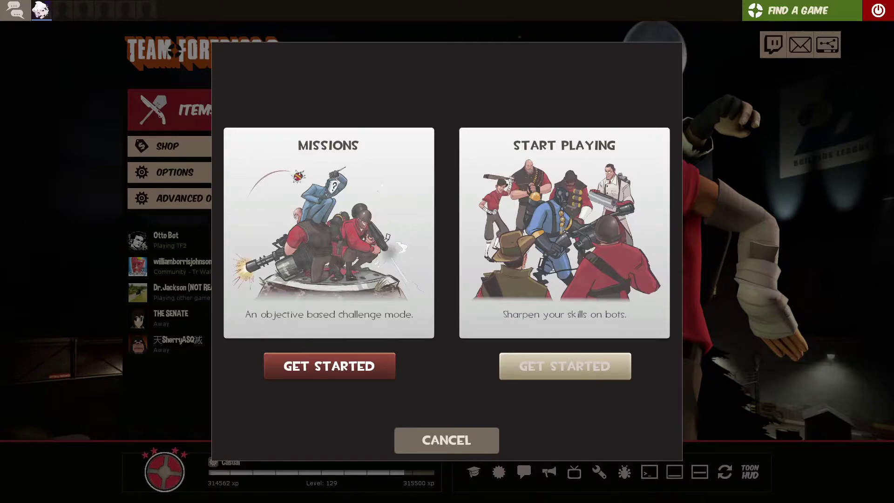
click(347, 373)
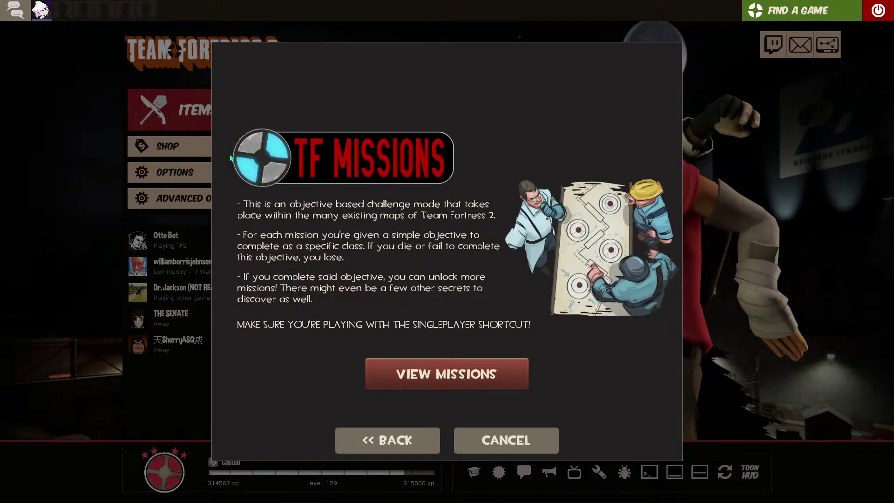
click(438, 366)
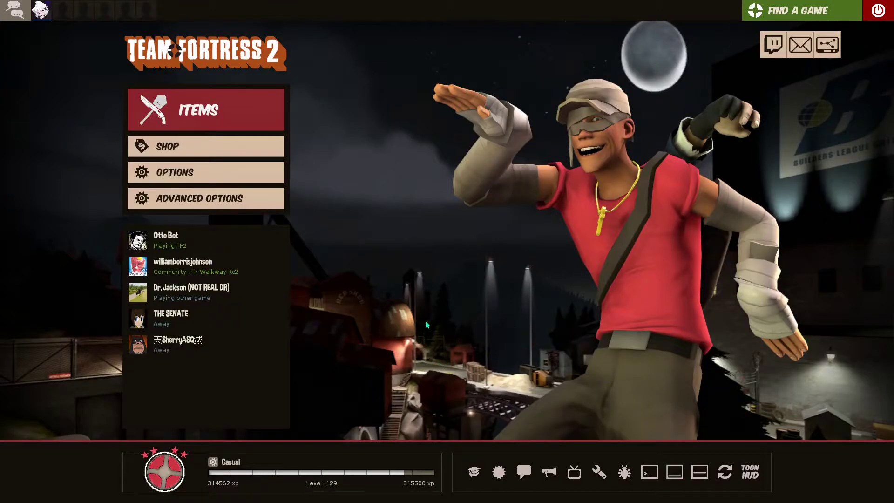
click(364, 218)
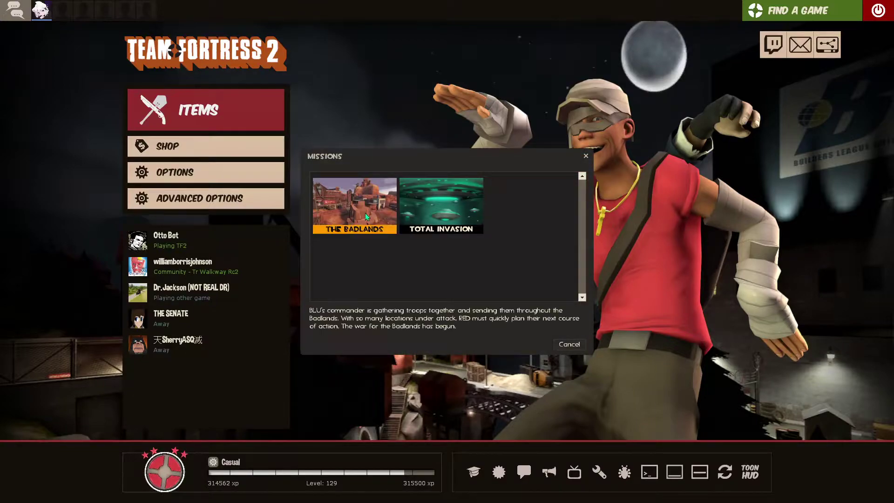
Step: Close the Missions list, open the single-player bot match setup, and look through its game mode categories
click(568, 344)
click(771, 13)
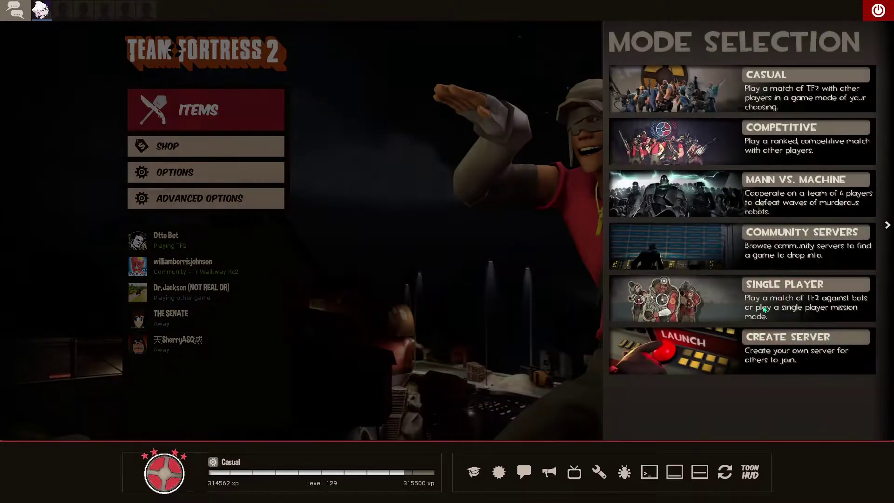
click(791, 291)
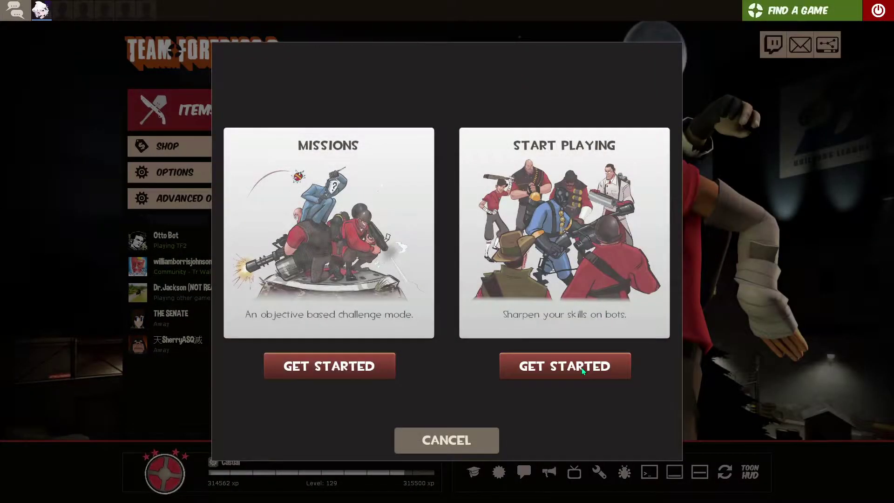
click(582, 367)
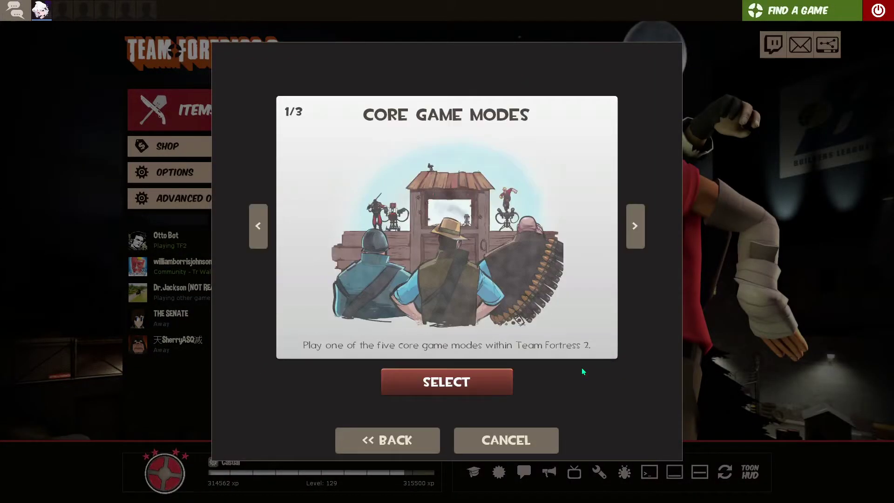
click(637, 215)
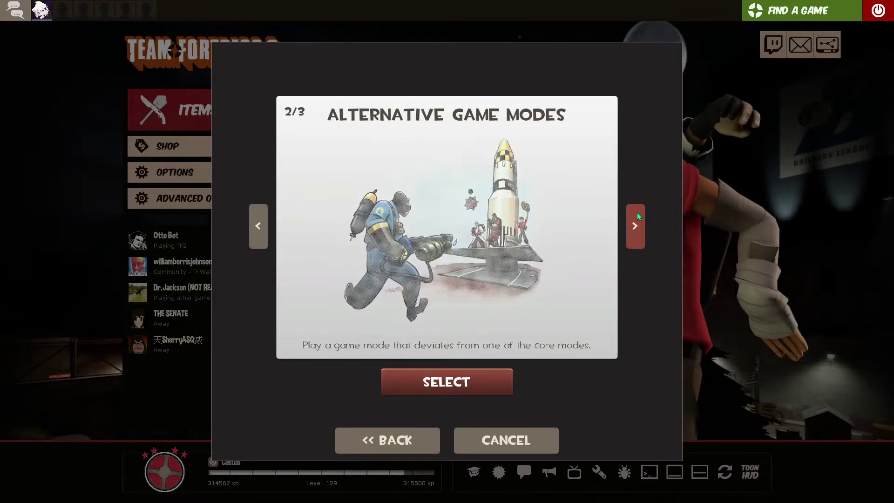
click(637, 214)
click(637, 212)
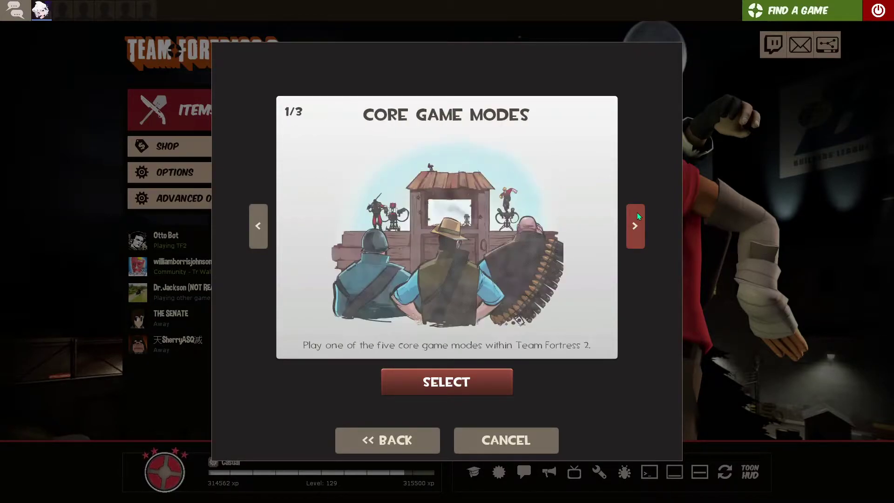
Step: Browse through the maps offered under Core Game Modes for bot matches
click(479, 386)
click(632, 189)
triple_click(632, 189)
triple_click(633, 189)
triple_click(632, 189)
double_click(633, 189)
click(632, 189)
triple_click(632, 189)
double_click(632, 189)
double_click(632, 189)
triple_click(632, 189)
triple_click(632, 189)
double_click(632, 190)
triple_click(632, 190)
double_click(632, 190)
double_click(632, 189)
triple_click(631, 190)
triple_click(632, 190)
triple_click(632, 190)
double_click(631, 189)
double_click(632, 190)
double_click(632, 190)
double_click(631, 189)
double_click(632, 190)
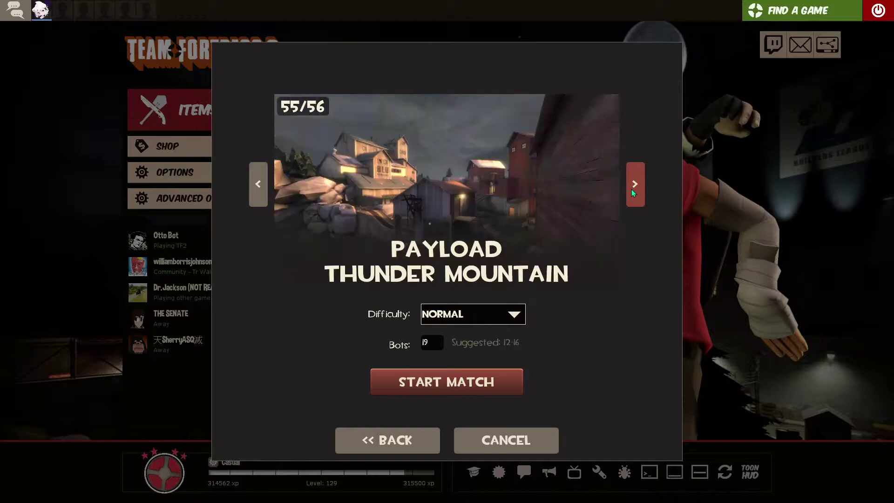
triple_click(632, 190)
Step: Switch to Alternative Game Modes and browse its bot match maps as far as Payload Race Hightower
click(396, 442)
click(636, 219)
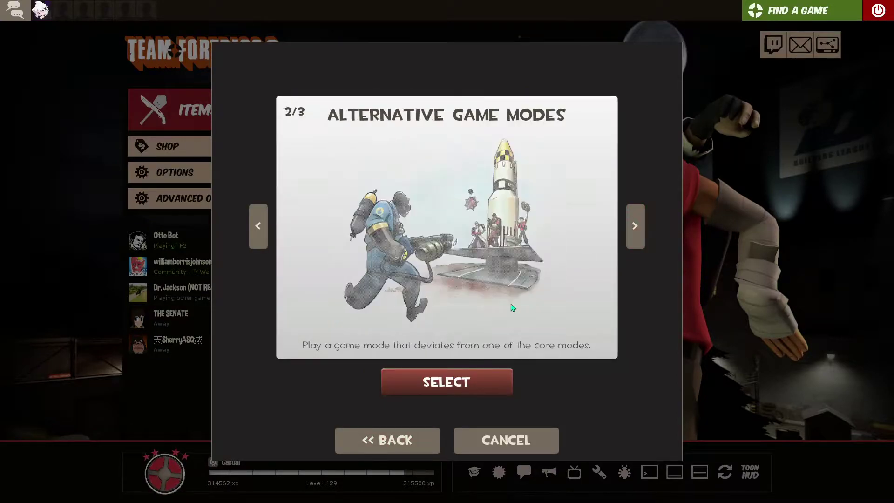
click(461, 380)
click(636, 191)
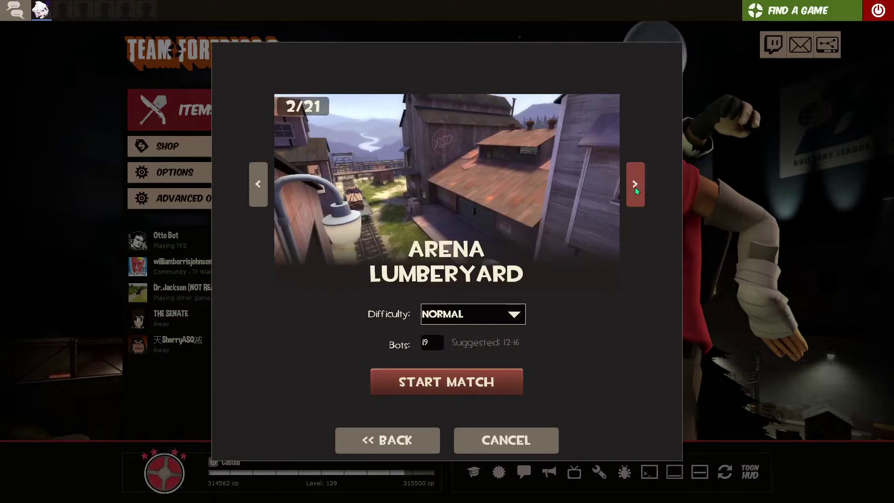
double_click(636, 191)
double_click(636, 190)
click(636, 191)
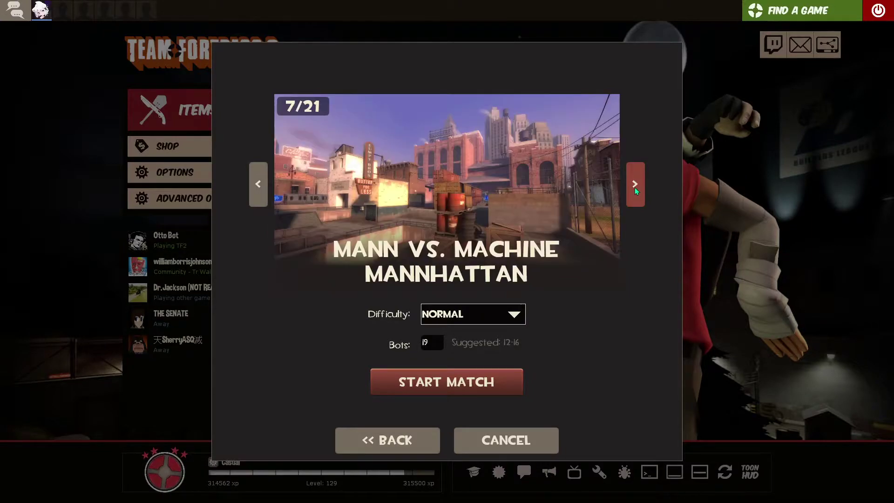
triple_click(262, 178)
click(261, 195)
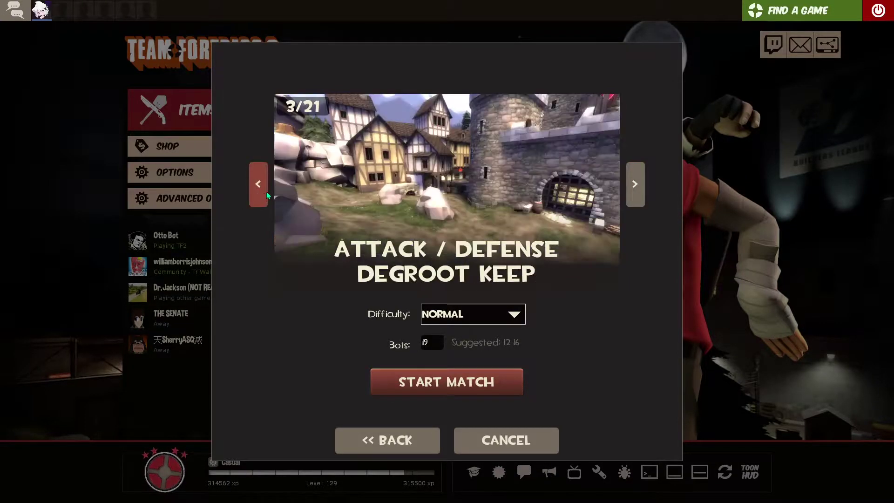
double_click(635, 186)
click(635, 186)
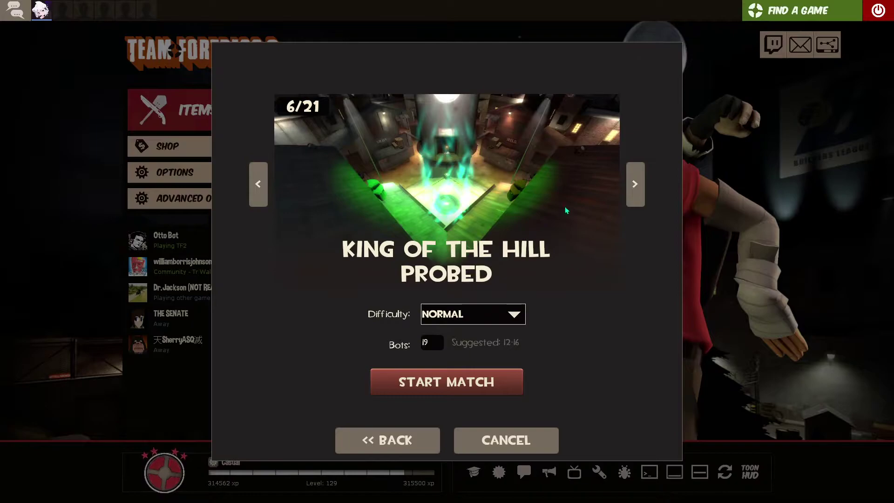
click(635, 187)
double_click(634, 184)
triple_click(634, 183)
triple_click(634, 183)
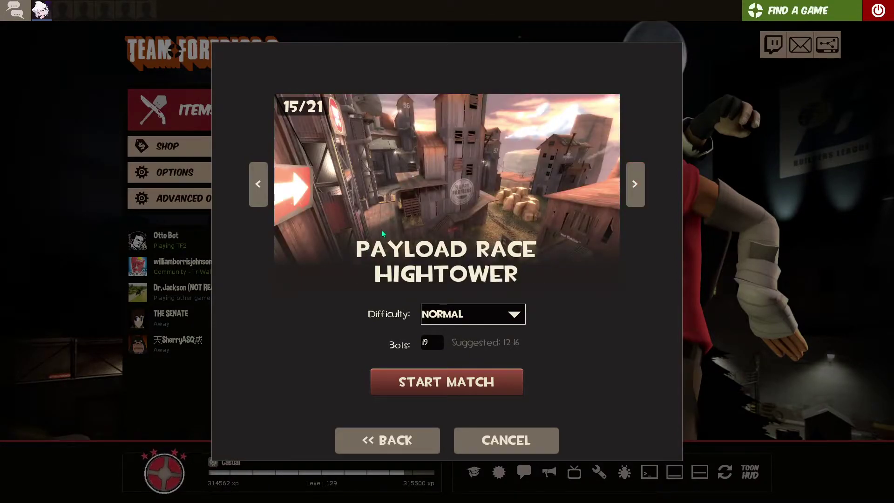
Step: Switch to the third game mode category and browse its maps as far as Mann vs. Machine Ghost Town
click(409, 433)
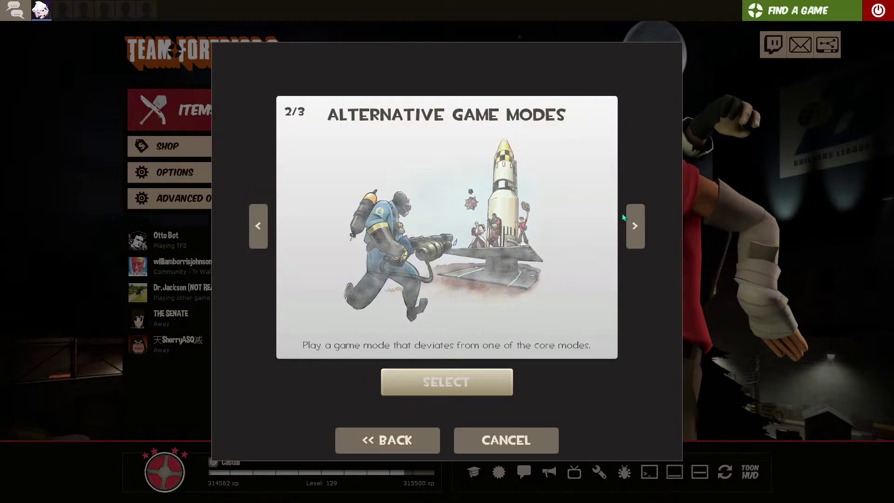
click(634, 225)
click(456, 380)
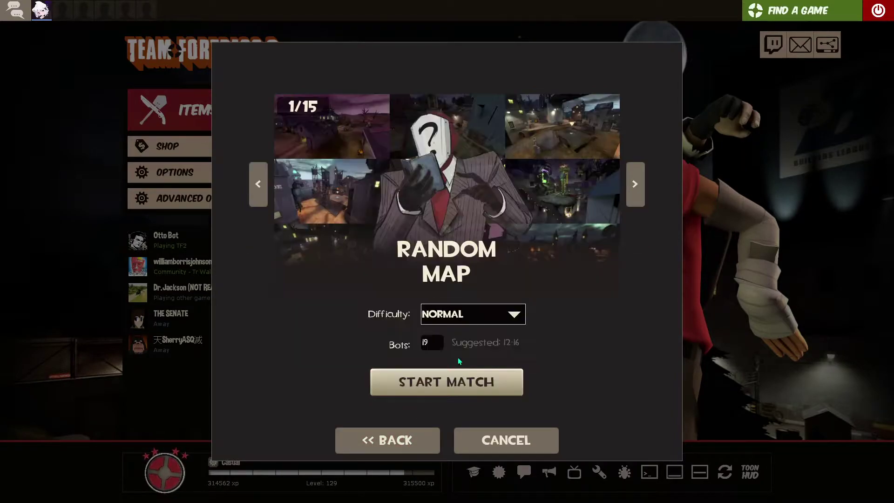
click(642, 197)
double_click(642, 197)
double_click(642, 197)
triple_click(641, 196)
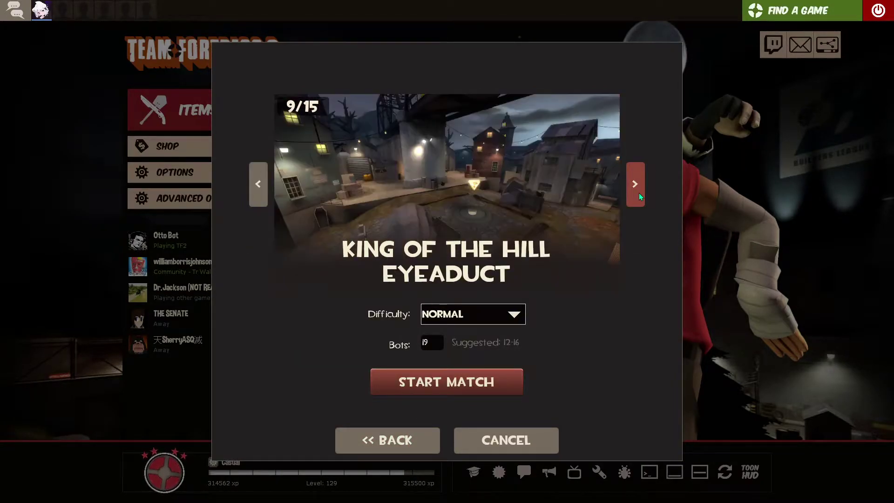
double_click(641, 196)
triple_click(641, 196)
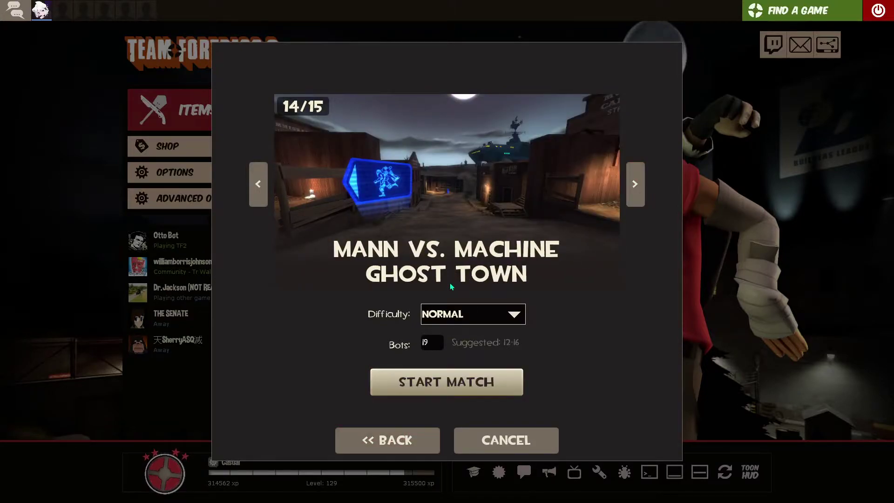
Step: Return to Core Game Modes and bring up the Attack / Defense Gravel Pit map
click(392, 440)
click(258, 227)
click(259, 226)
click(437, 382)
double_click(635, 184)
double_click(636, 186)
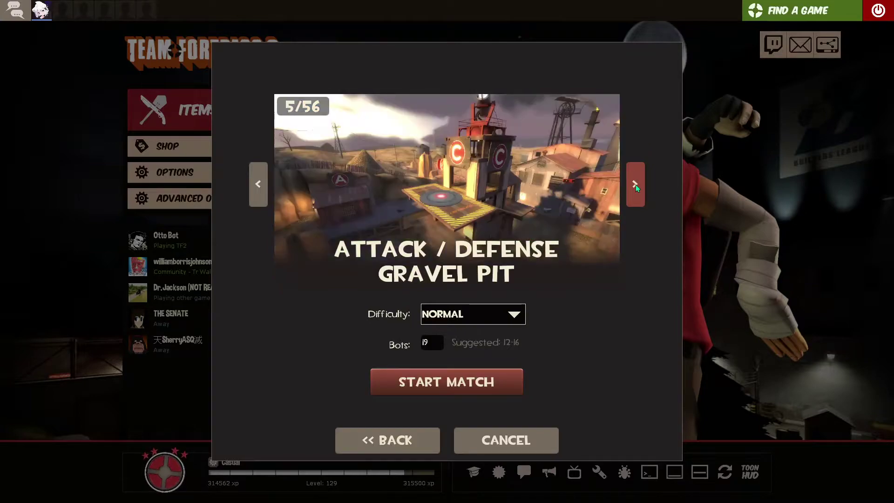
Step: Return to Alternative Game Modes and browse backwards through its maps to Mann vs. Machine Coal Town
click(421, 438)
click(635, 208)
click(464, 371)
double_click(258, 198)
triple_click(257, 198)
triple_click(257, 198)
double_click(257, 199)
double_click(257, 199)
click(636, 186)
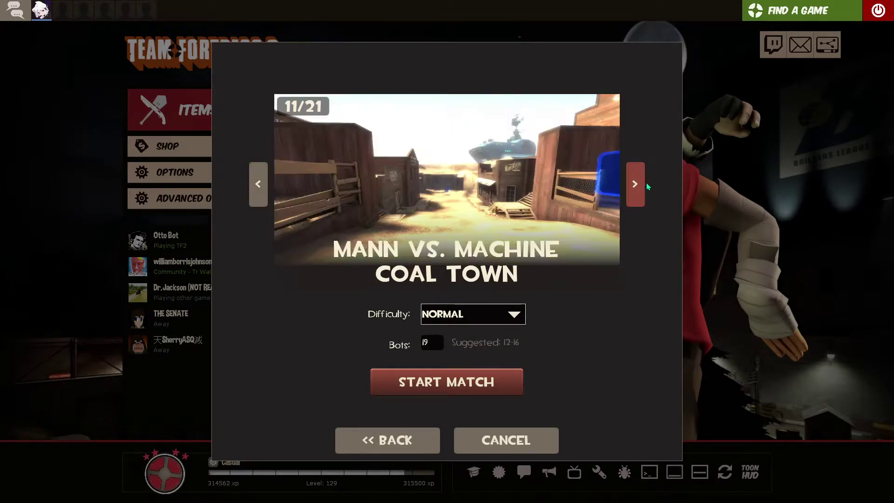